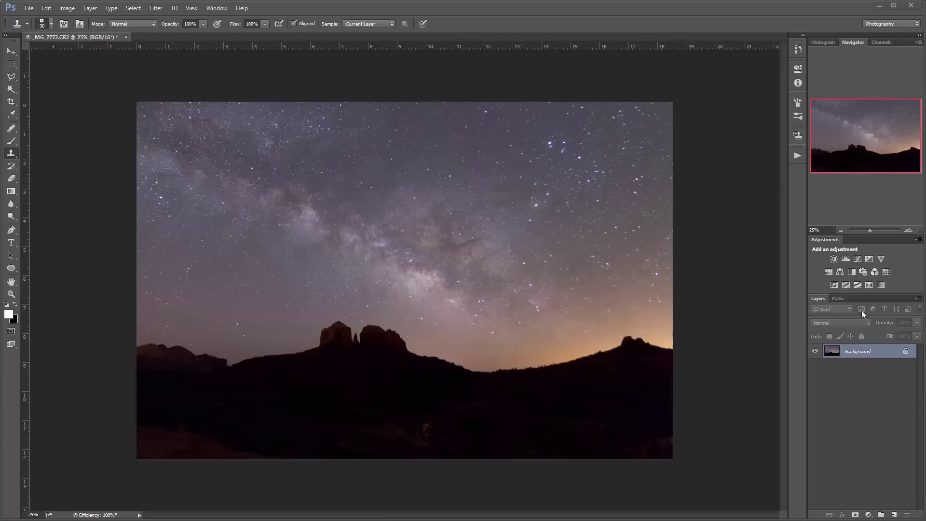
Step: Zoom in on the upper-right stars of the photo, then zoom back out to the whole image
left_click(908, 231)
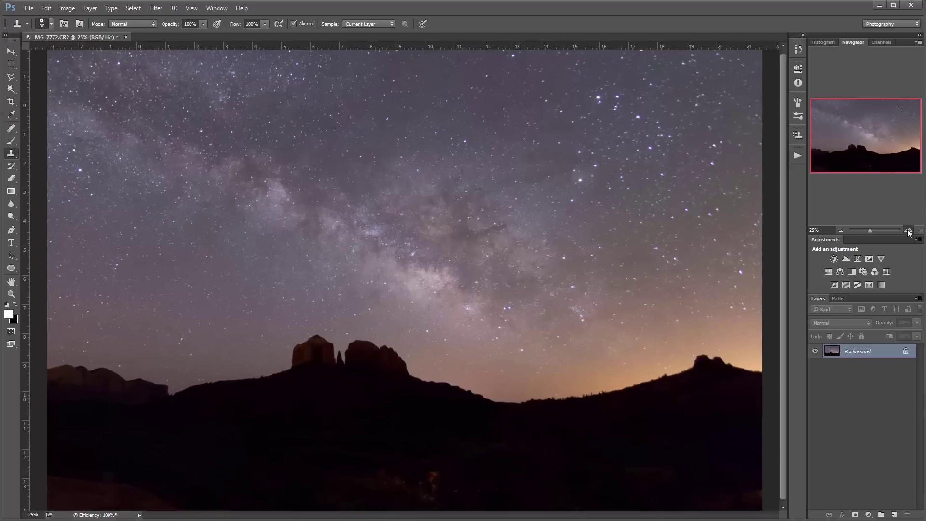
left_click(909, 231)
left_click(889, 132)
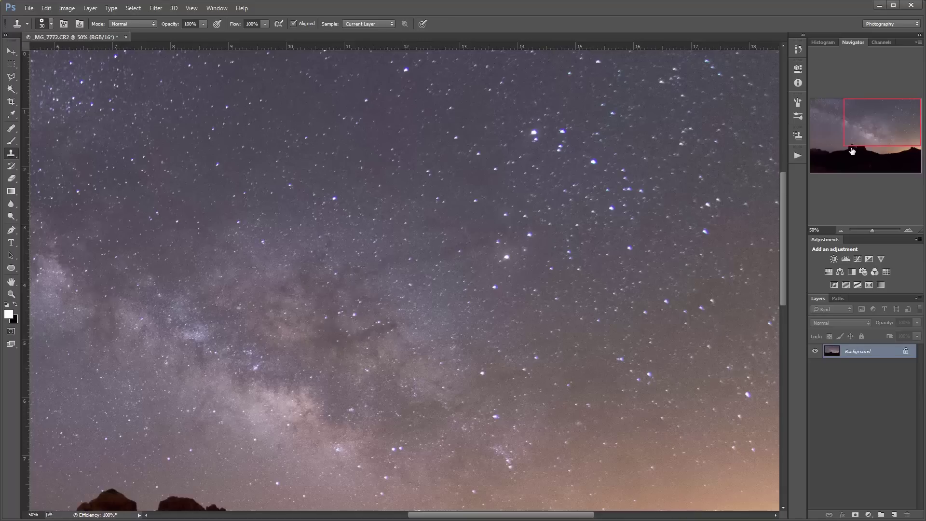
left_click(842, 231)
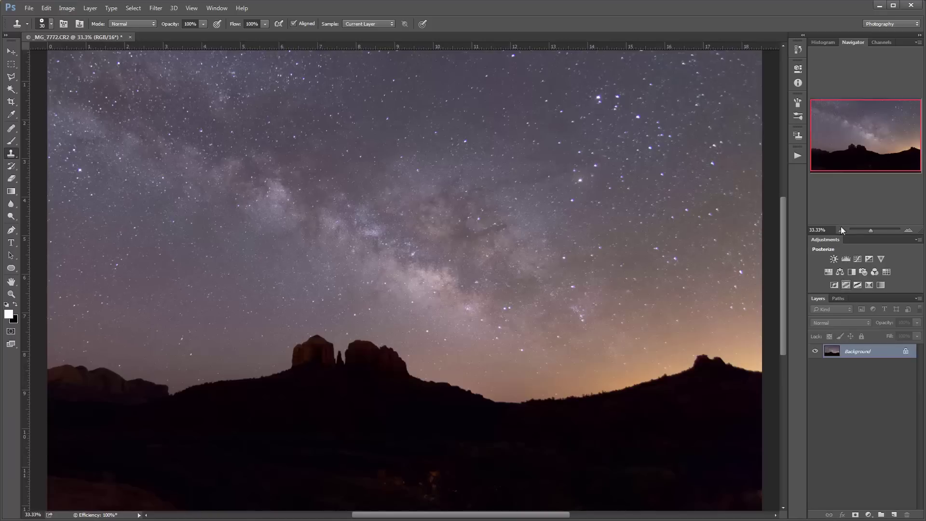
left_click(841, 230)
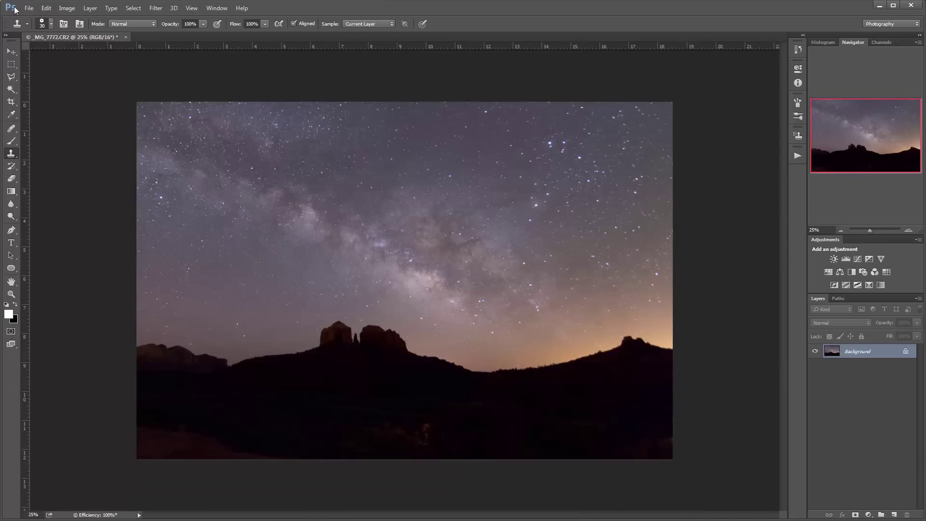
Step: Create a new 500 × 500 px document with a transparent background
left_click(30, 8)
left_click(38, 18)
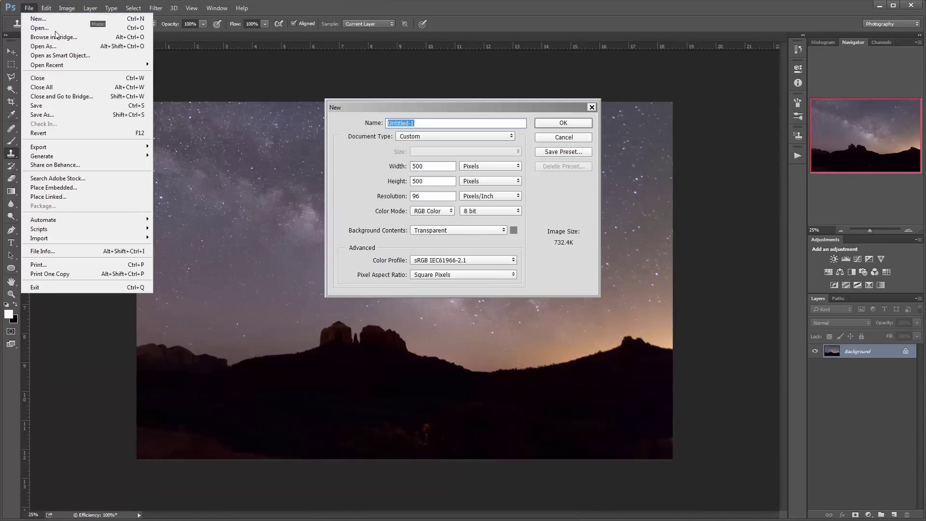
left_click(563, 124)
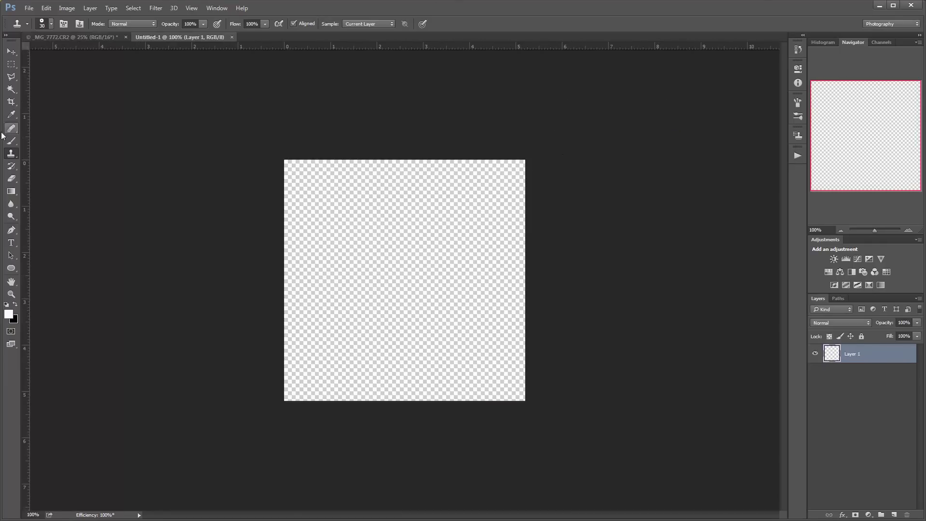
Step: With the Ellipse tool and black foreground, draw a 372 × 372 px circle in the centre
left_click(11, 145)
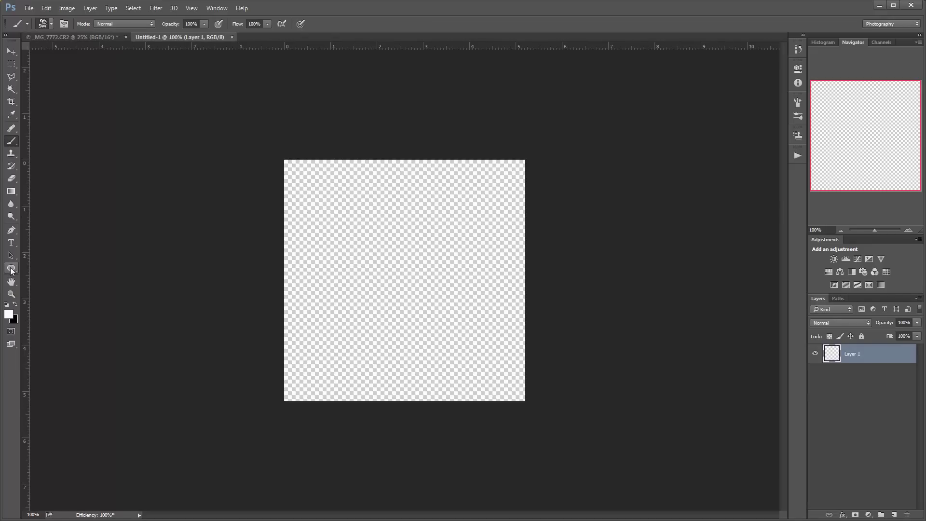
left_click(11, 271)
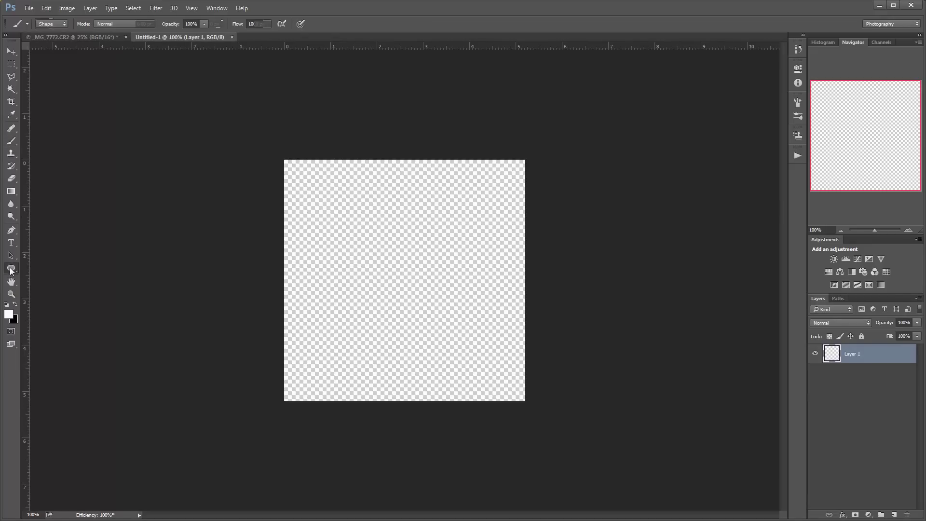
left_click(15, 305)
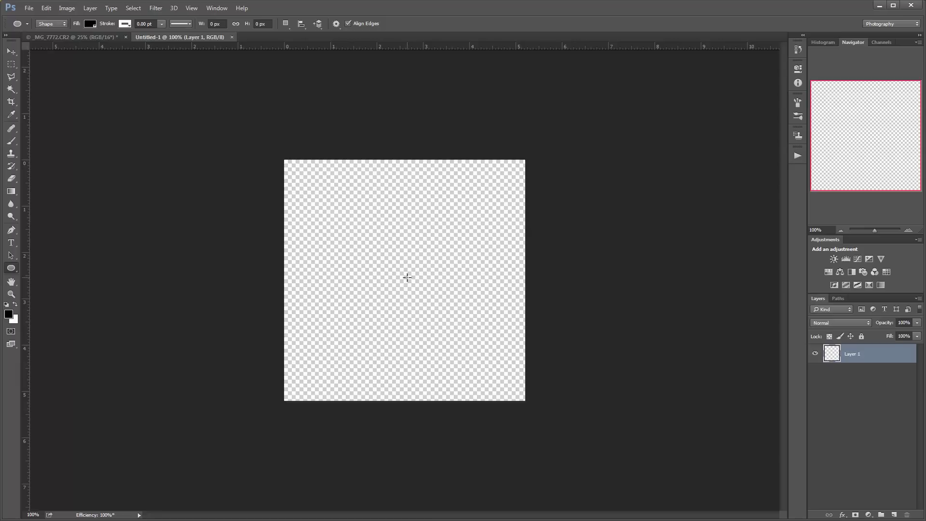
left_click_drag(408, 277, 317, 123)
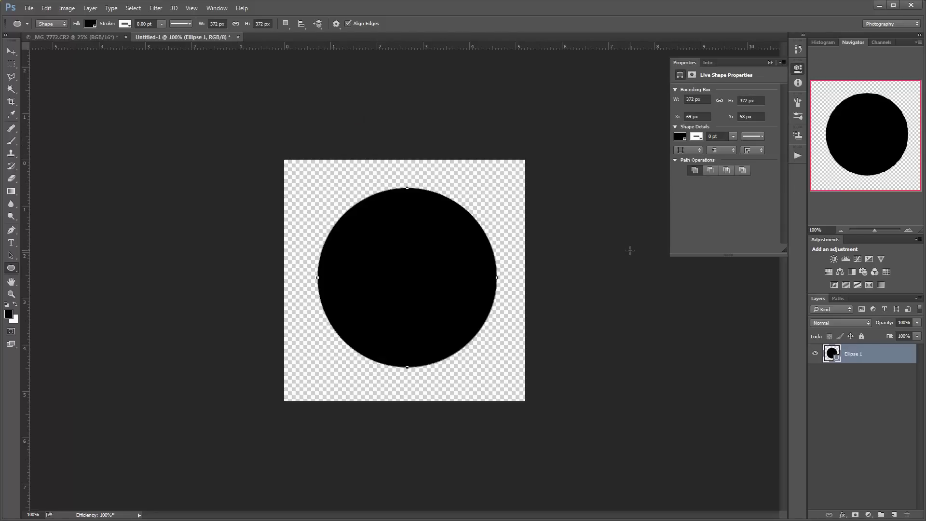
left_click(156, 10)
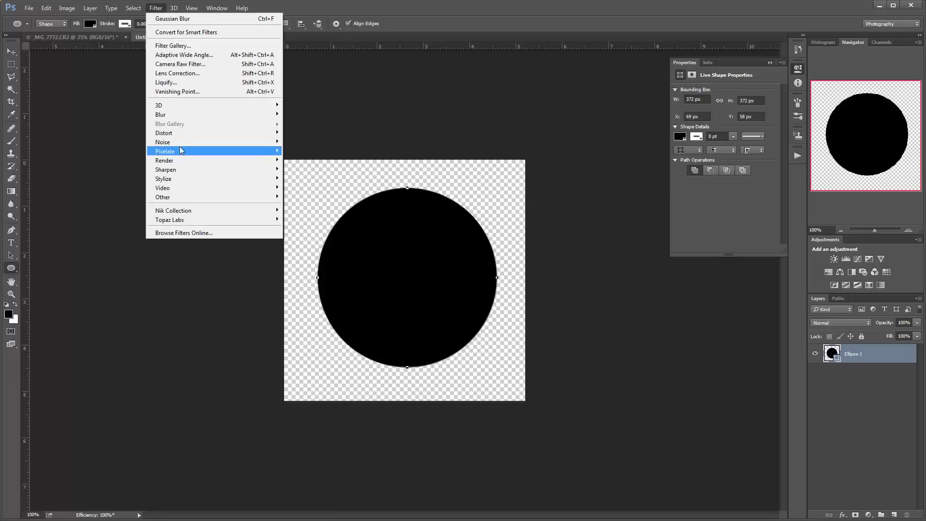
Step: Convert the circle to a smart object and apply a 15.5-pixel Gaussian Blur
mouse_move(180, 116)
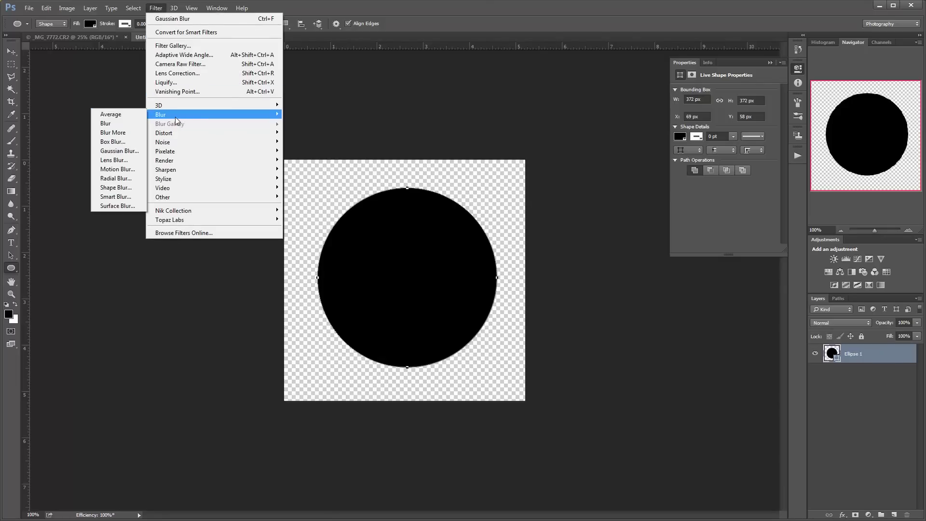
left_click(136, 153)
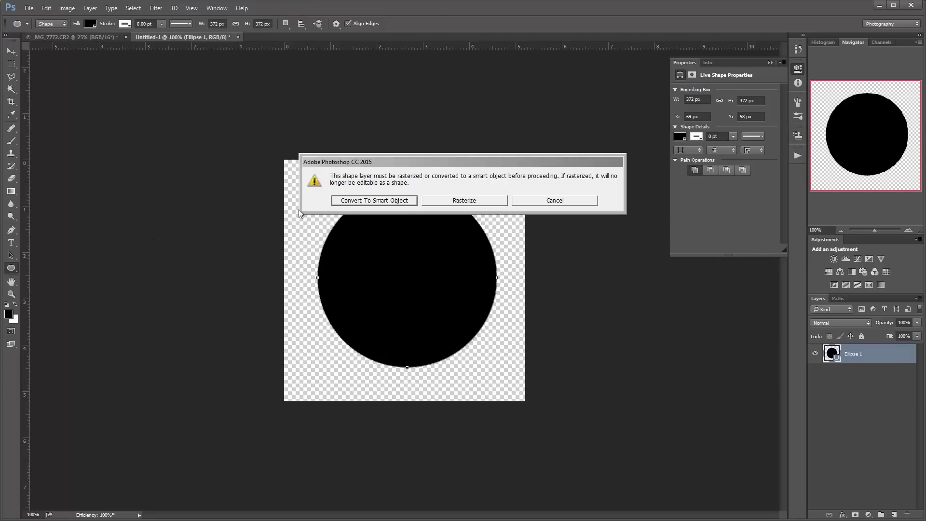
left_click(366, 201)
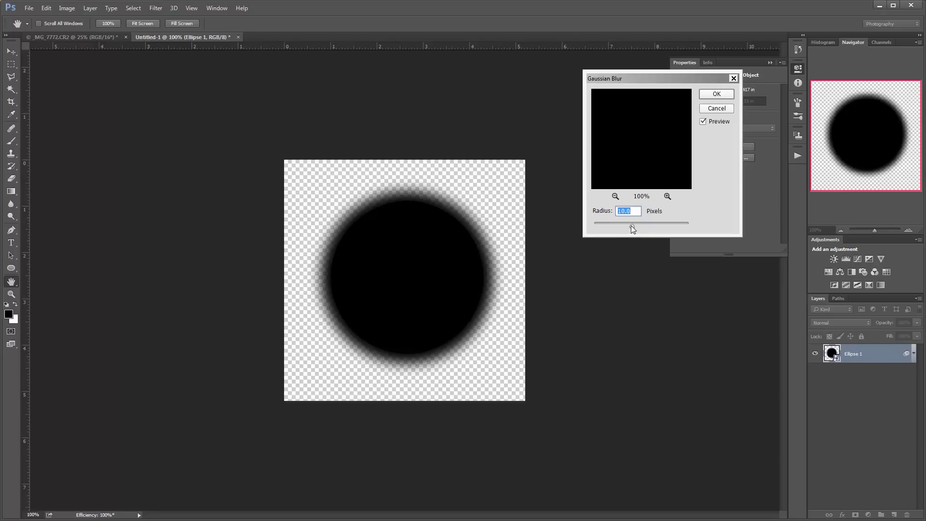
left_click_drag(636, 226, 634, 225)
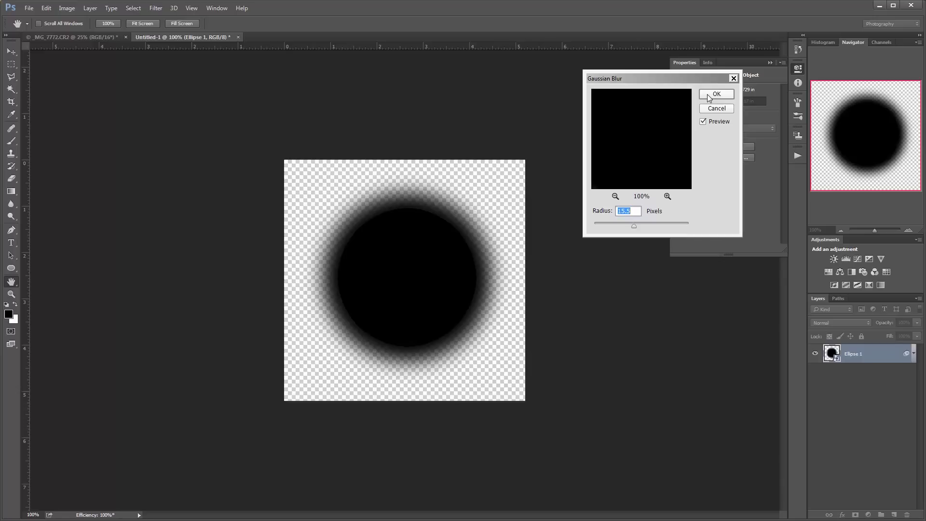
left_click(709, 96)
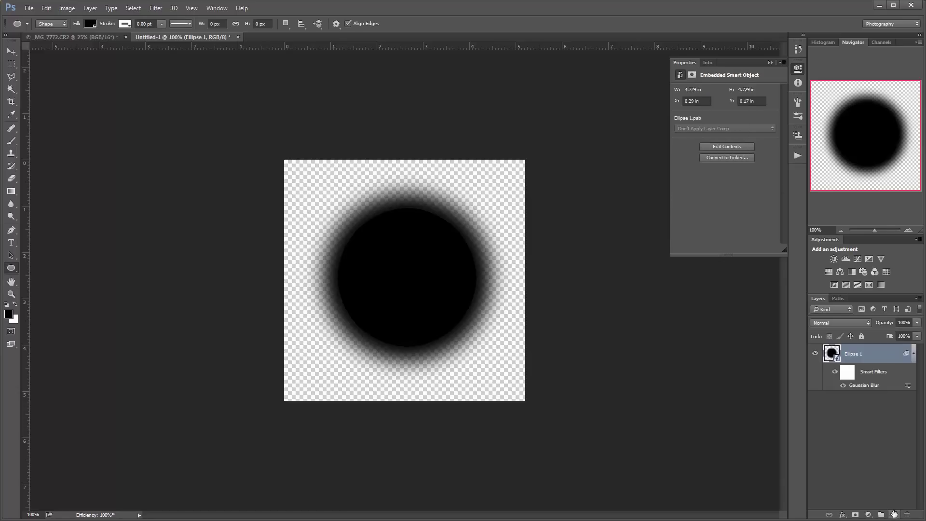
Step: On a new layer, draw a white 100 × 100 px circle centred on the blurred black circle
left_click(894, 514)
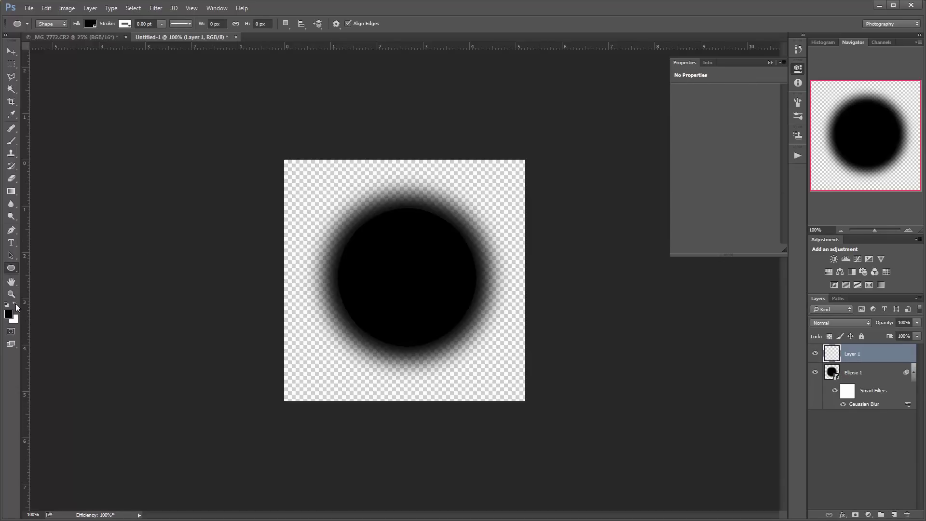
left_click(15, 304)
left_click_drag(407, 273, 402, 268)
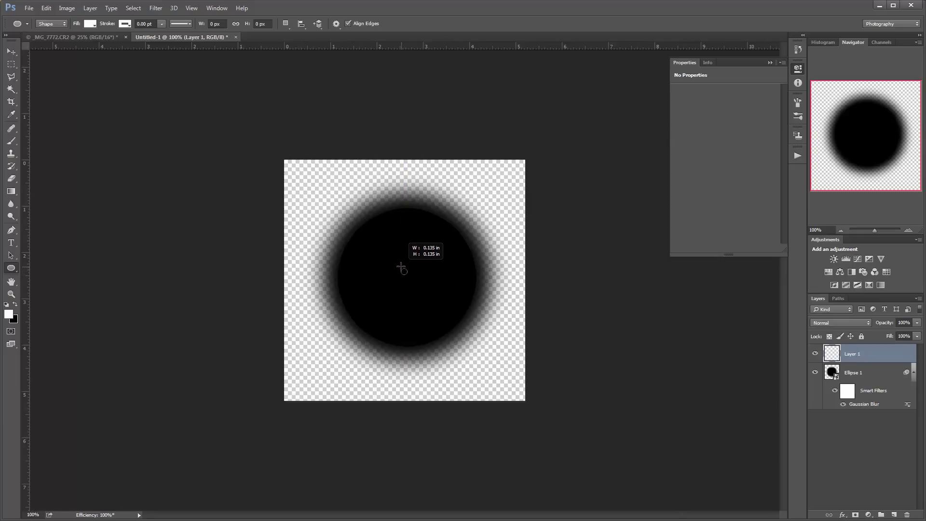
left_click_drag(401, 268, 383, 251)
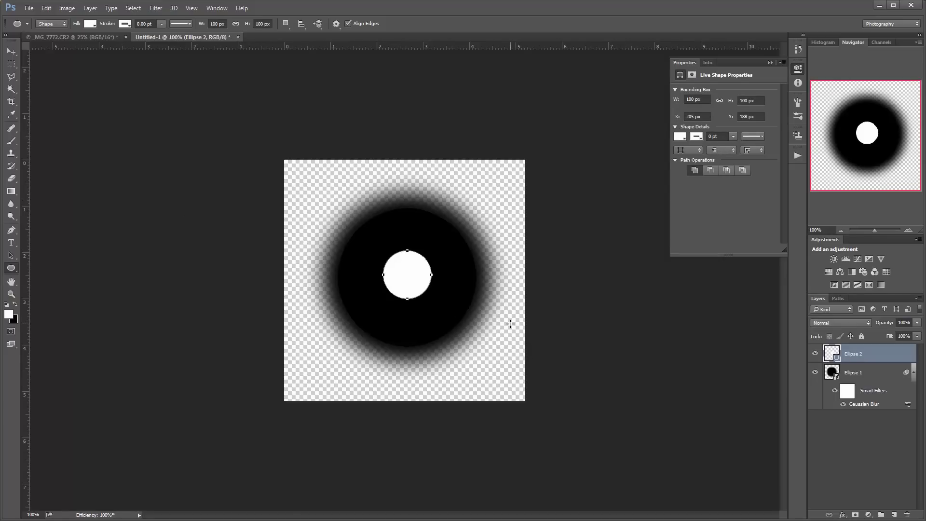
Step: Merge the visible layers and define them as a 454-px brush preset named 'Coma Corrector'
left_click(919, 299)
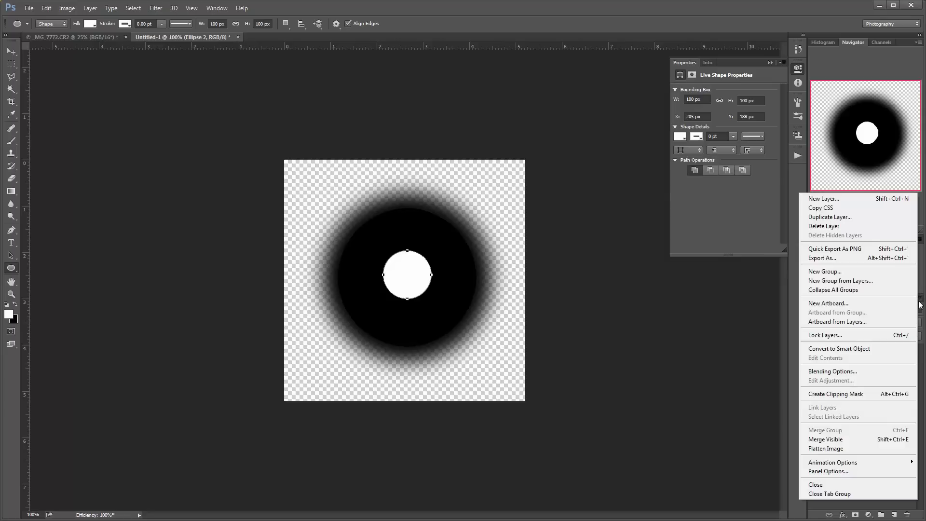
left_click(866, 439)
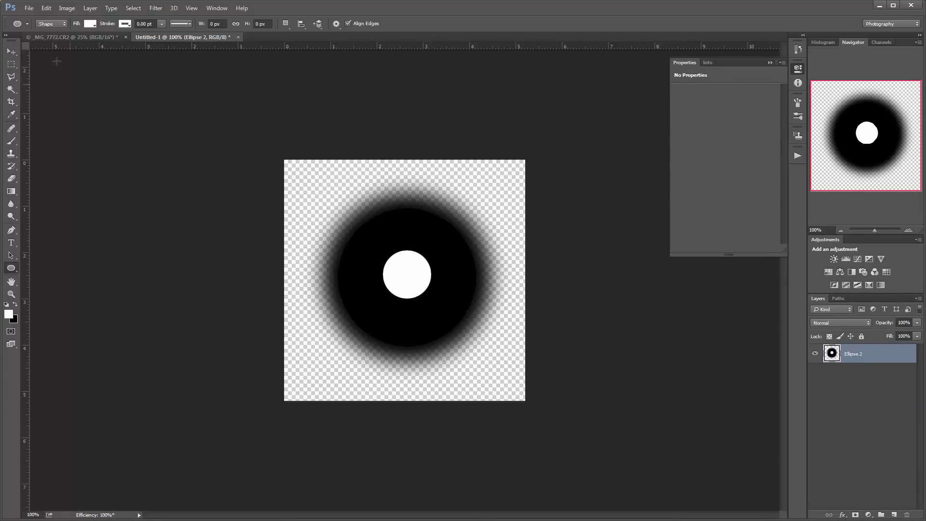
left_click(46, 9)
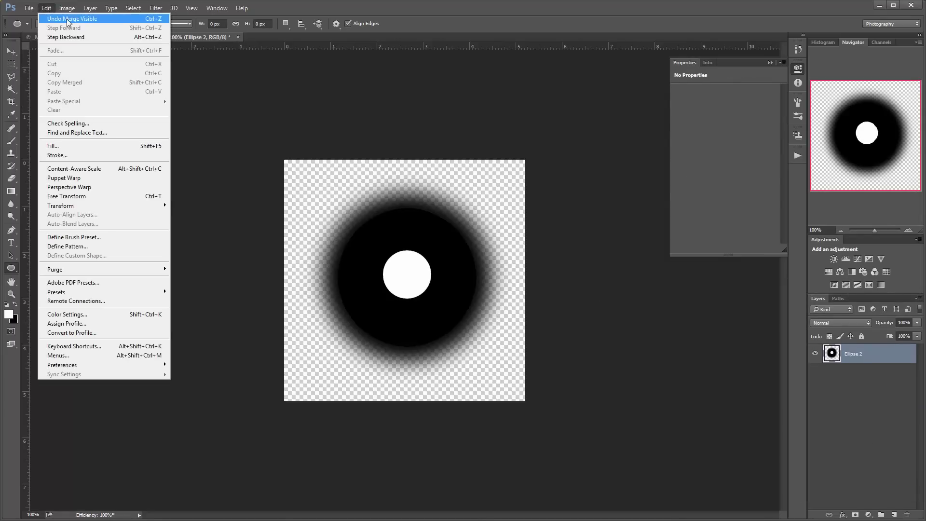
left_click(73, 238)
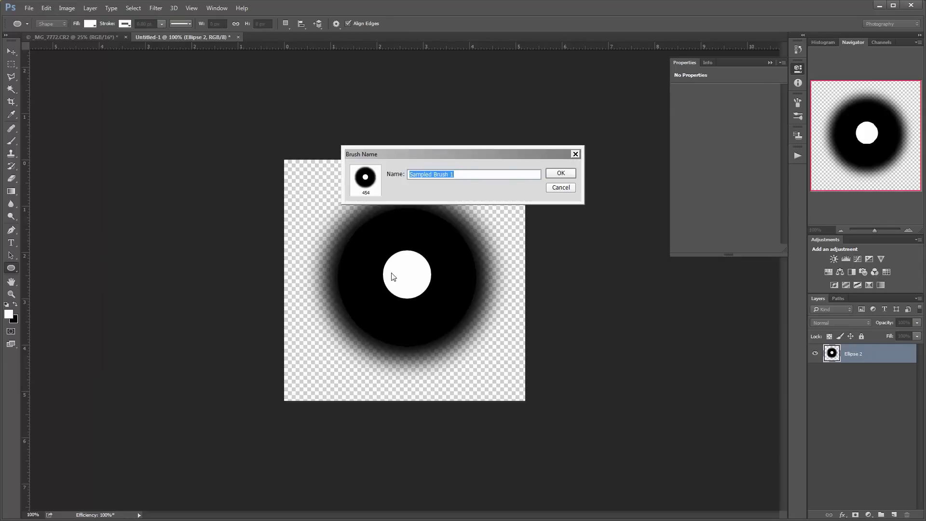
type("Coma Corrector")
left_click(553, 173)
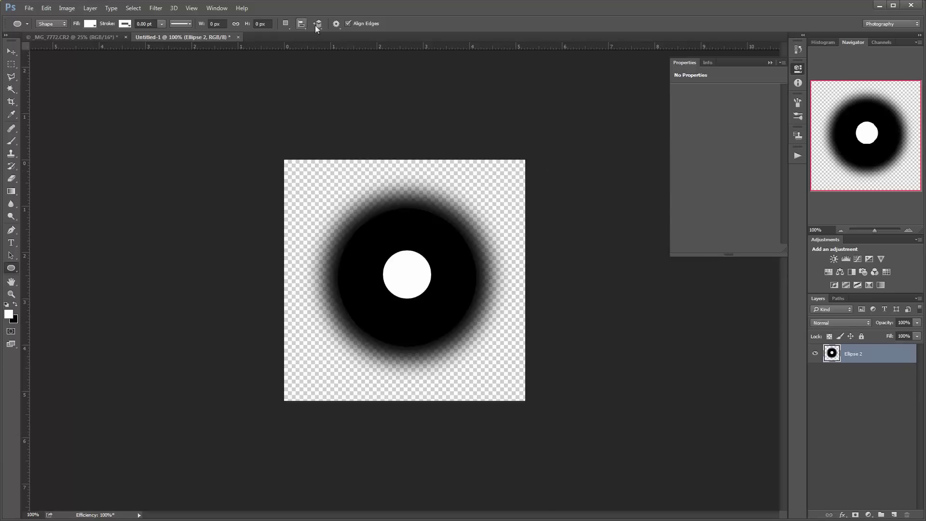
Step: Check the brush presets list and return to the Milky Way photo document
left_click(798, 117)
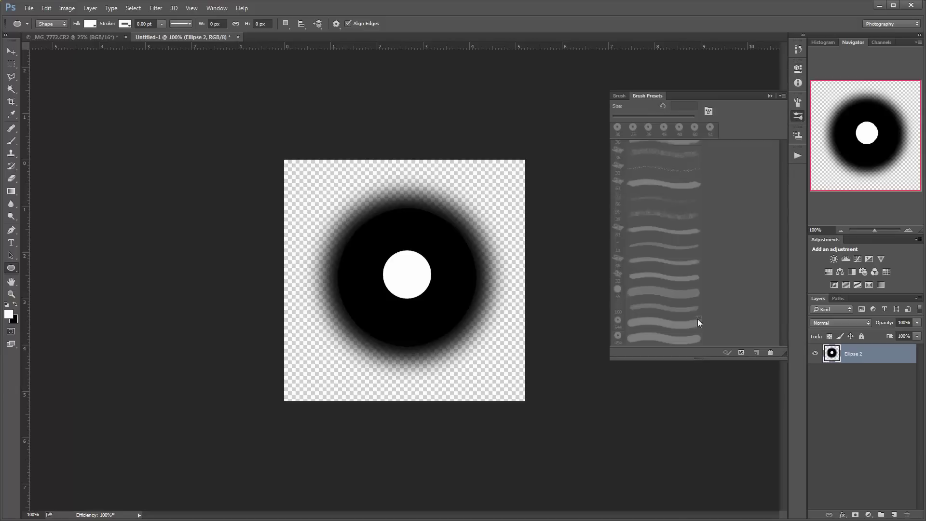
key("m")
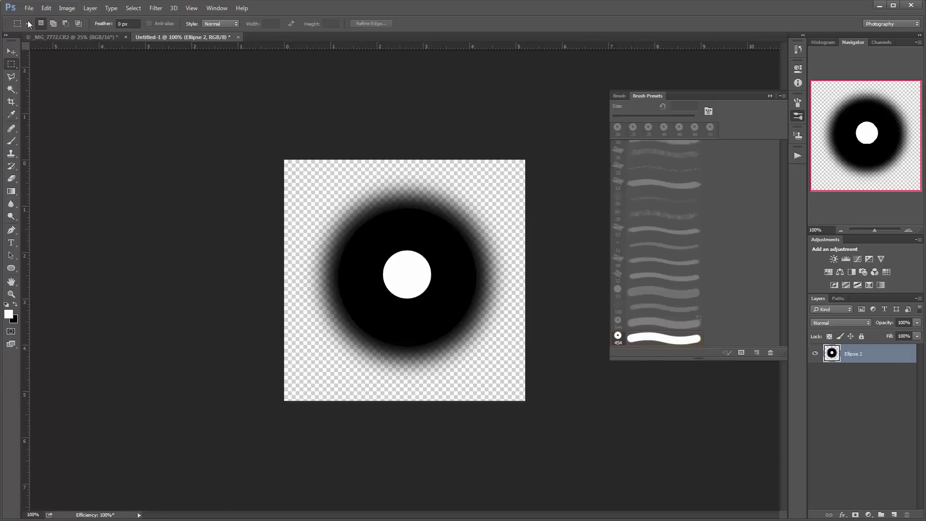
left_click(69, 37)
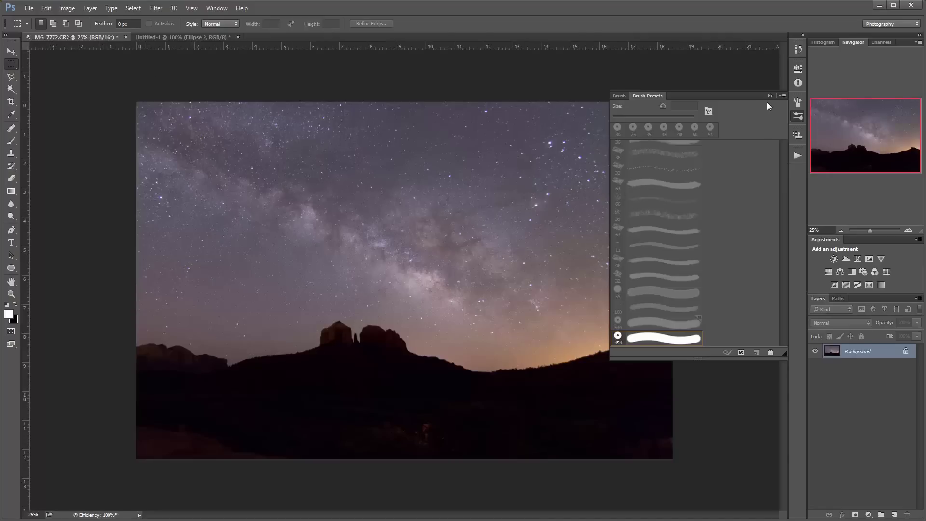
Step: Duplicate the Background layer as Background copy and delete the extra copies
left_click(798, 116)
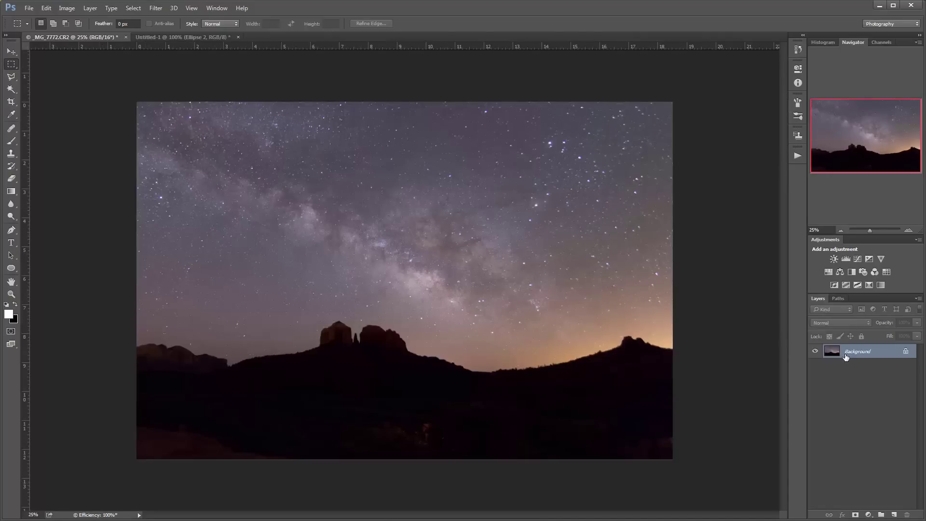
left_click_drag(848, 355, 894, 515)
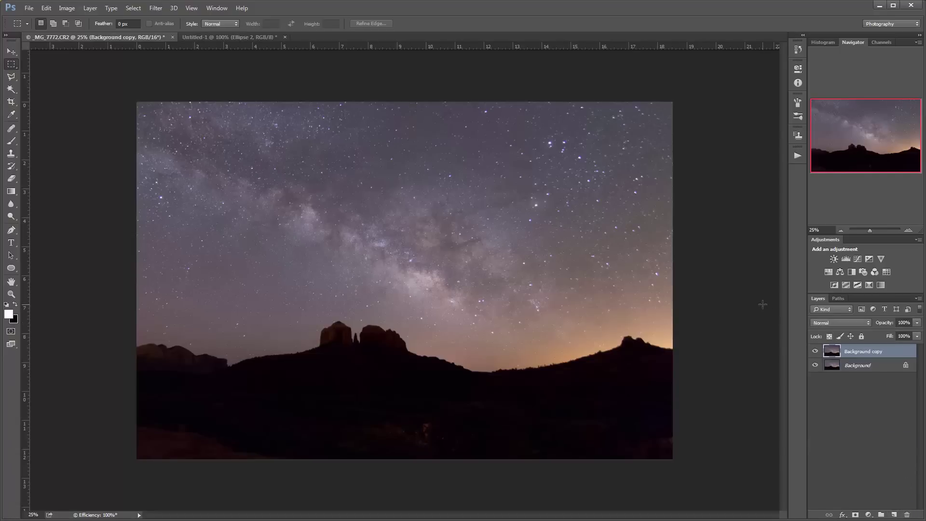
key("ctrl+j")
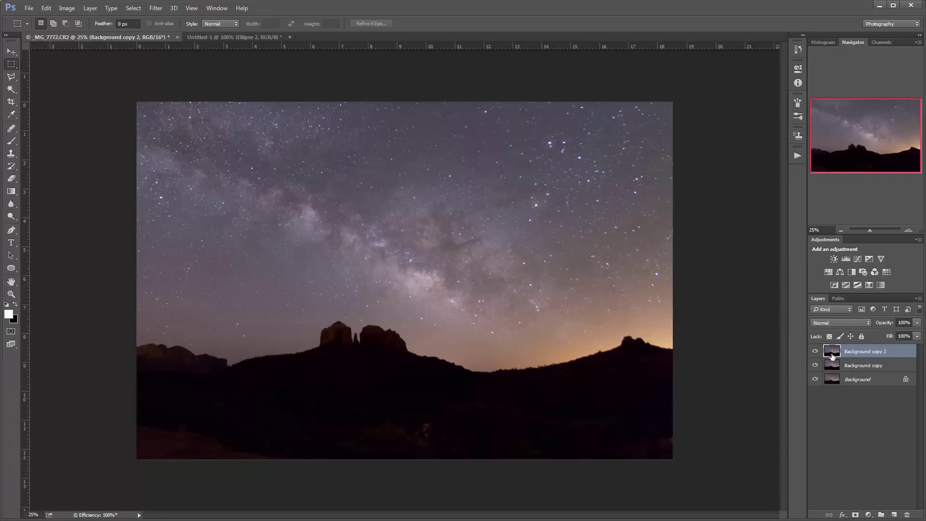
left_click_drag(832, 357, 895, 515)
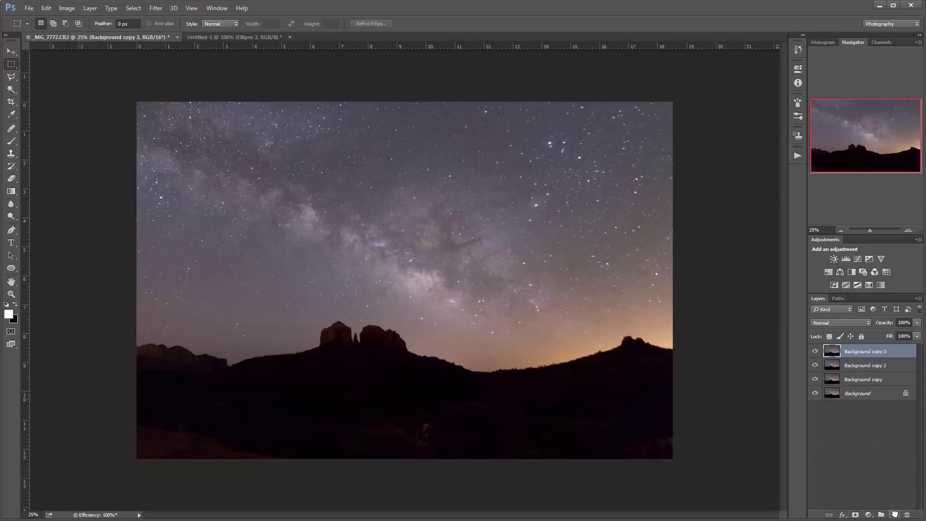
left_click(833, 370, "shift")
left_click_drag(834, 370, 907, 515)
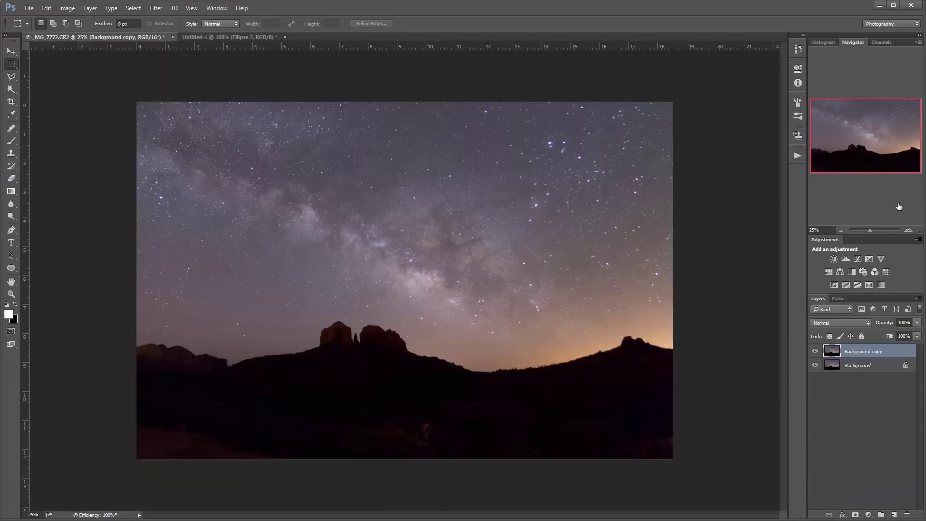
Step: Zoom to 100% on the upper-right sky and select the Clone Stamp tool
left_click(909, 231)
left_click(908, 230)
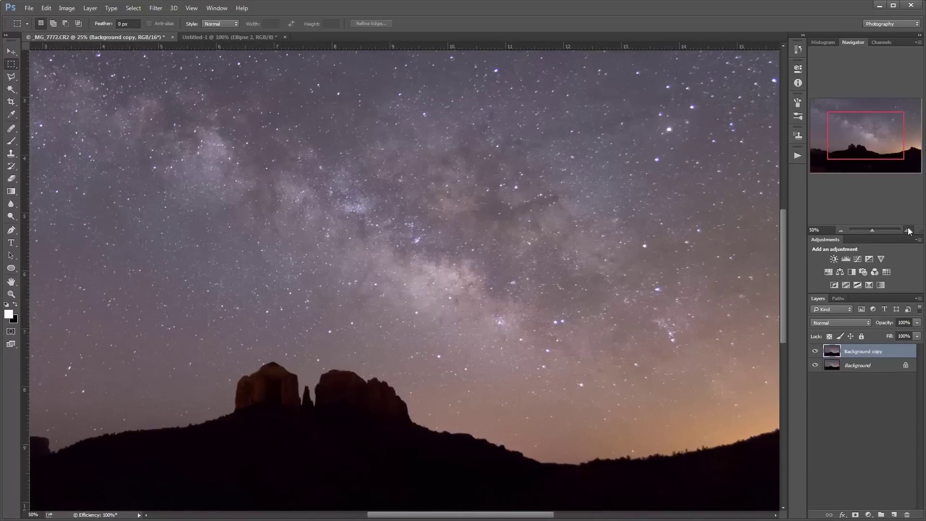
left_click(908, 230)
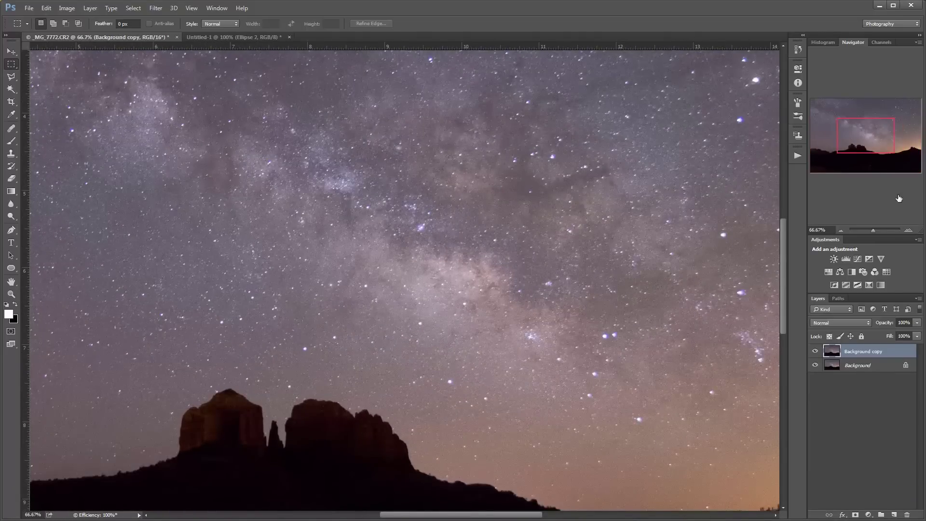
left_click(908, 230)
left_click_drag(863, 138, 913, 84)
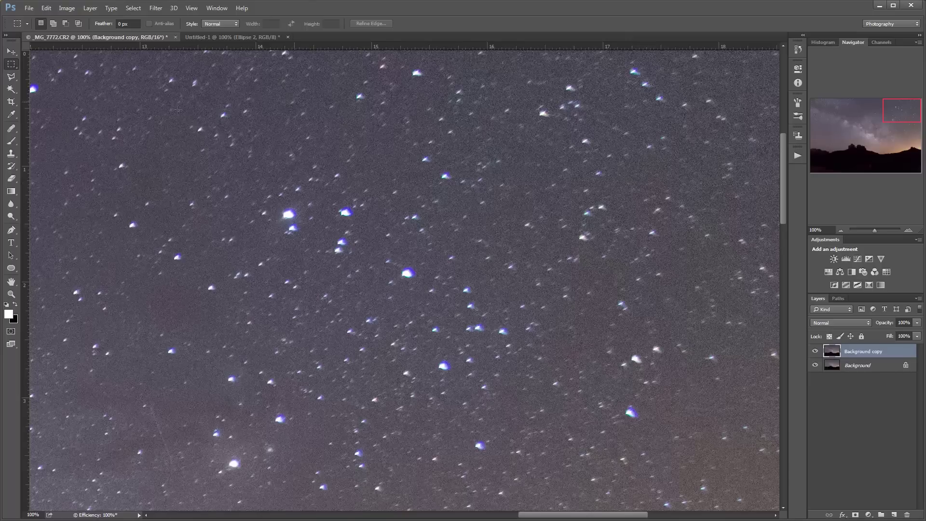
left_click(10, 156)
Step: Pick a soft clone brush, sample clean sky, and clone over two small smeared stars
left_click(51, 24)
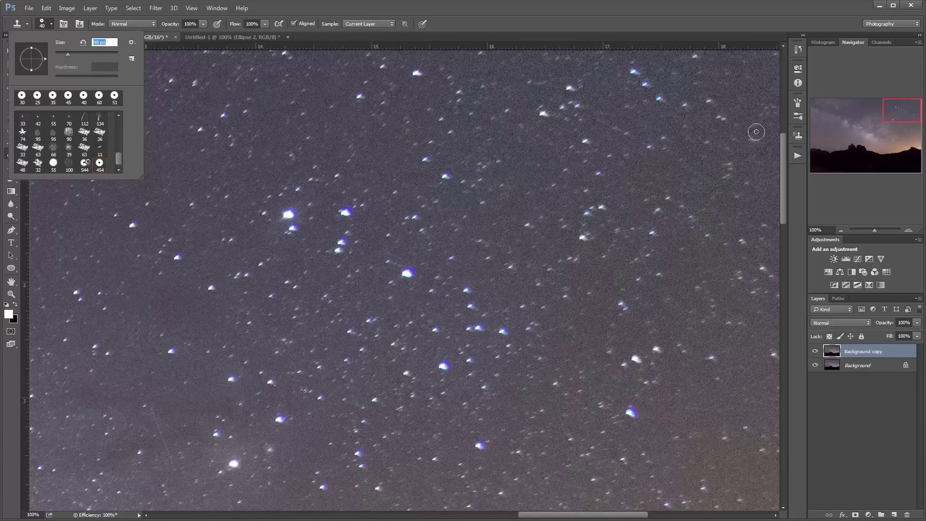
left_click(677, 90, "alt")
key("Return")
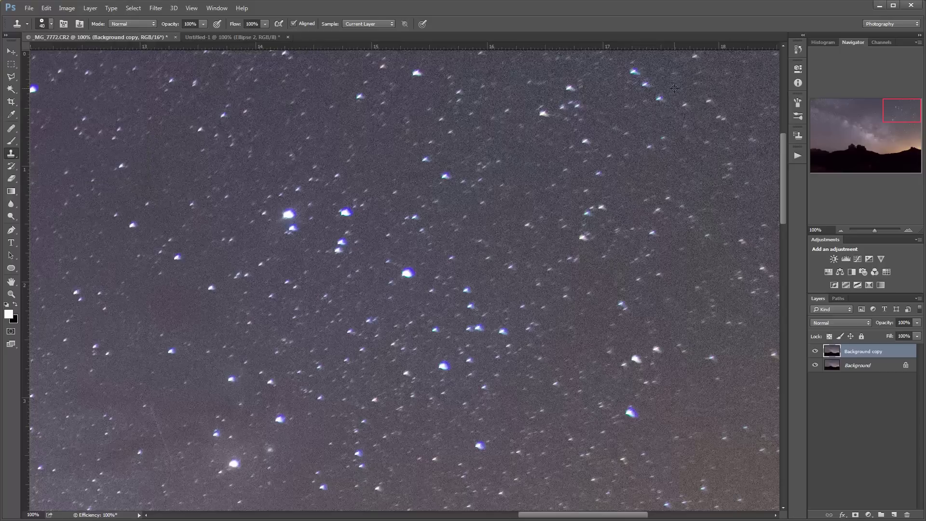
left_click(644, 84)
left_click(633, 73)
Step: Resample clean sky near each star and shrink the bright star streak to a small dot
left_click(650, 133, "alt")
left_click(620, 205, "alt")
left_click(637, 212, "alt")
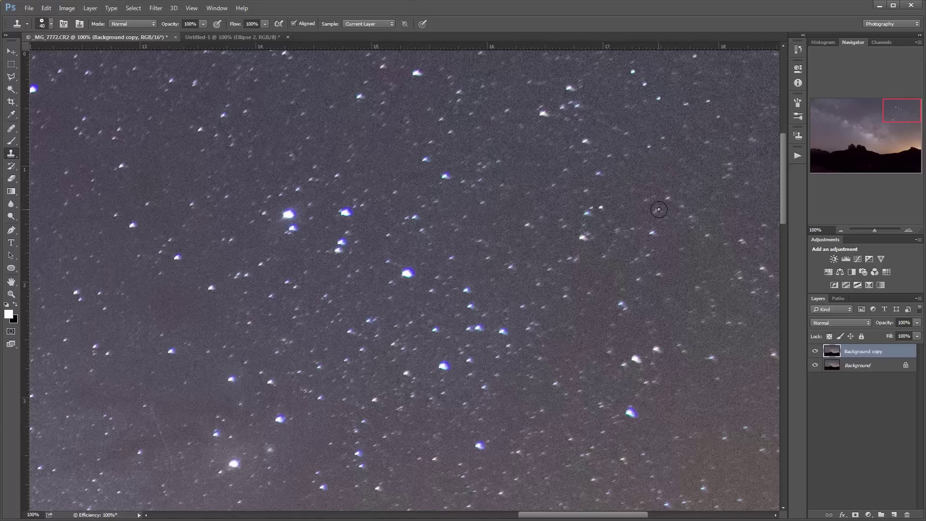
left_click(665, 238, "alt")
left_click_drag(616, 156, 582, 189)
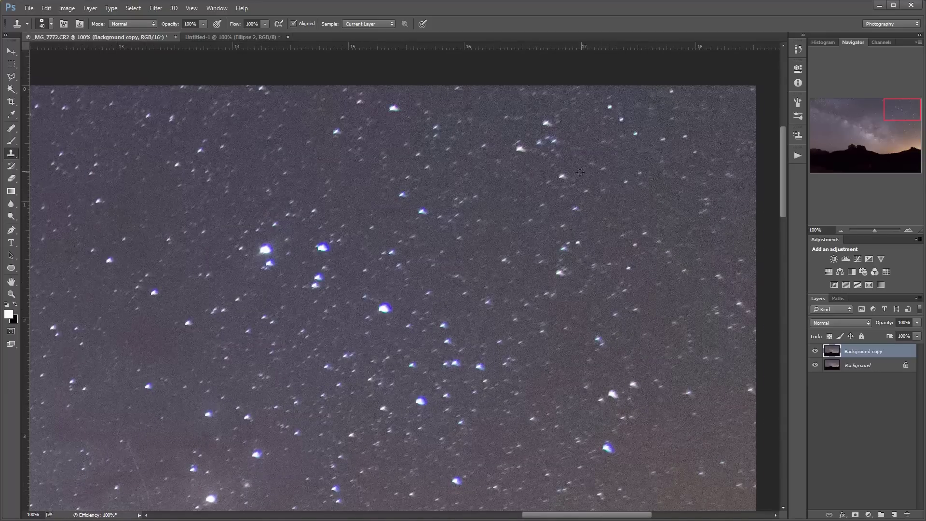
left_click(563, 176)
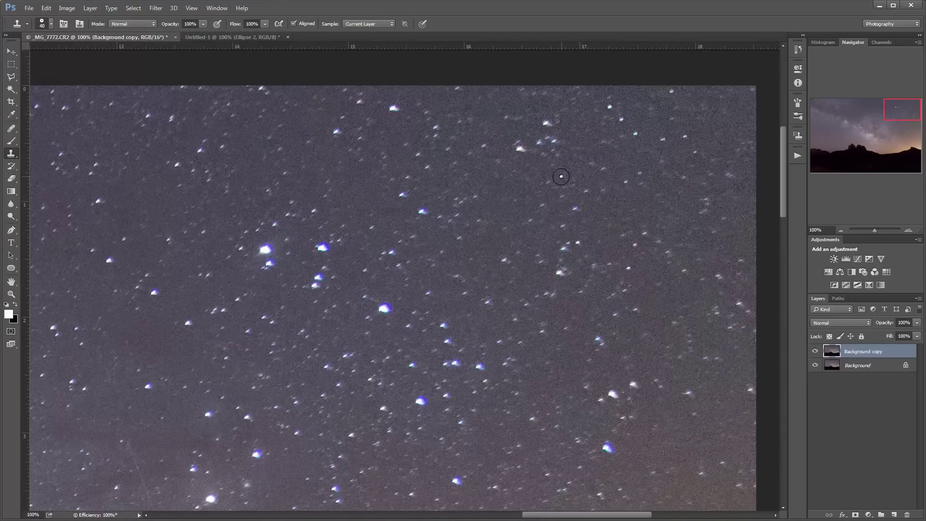
left_click(516, 153, "alt")
left_click_drag(891, 116, 890, 121)
left_click(841, 231)
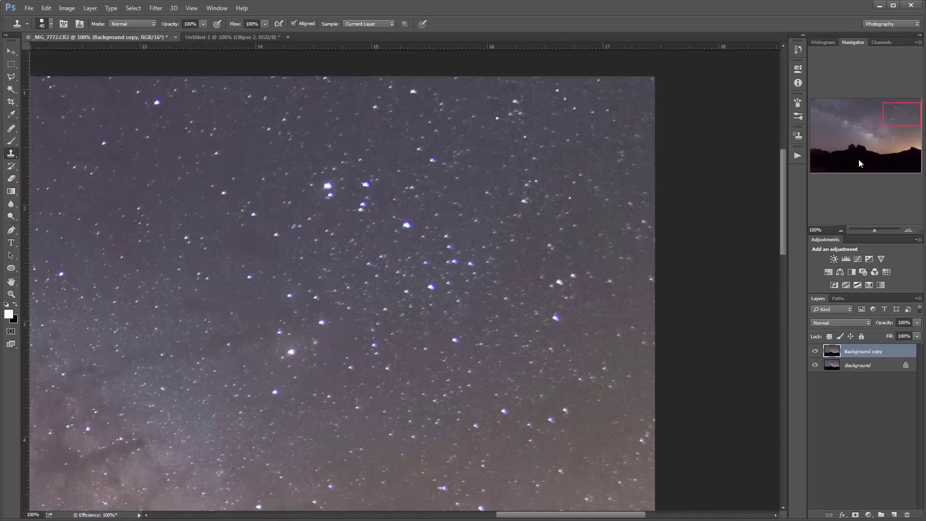
left_click_drag(890, 107, 887, 149)
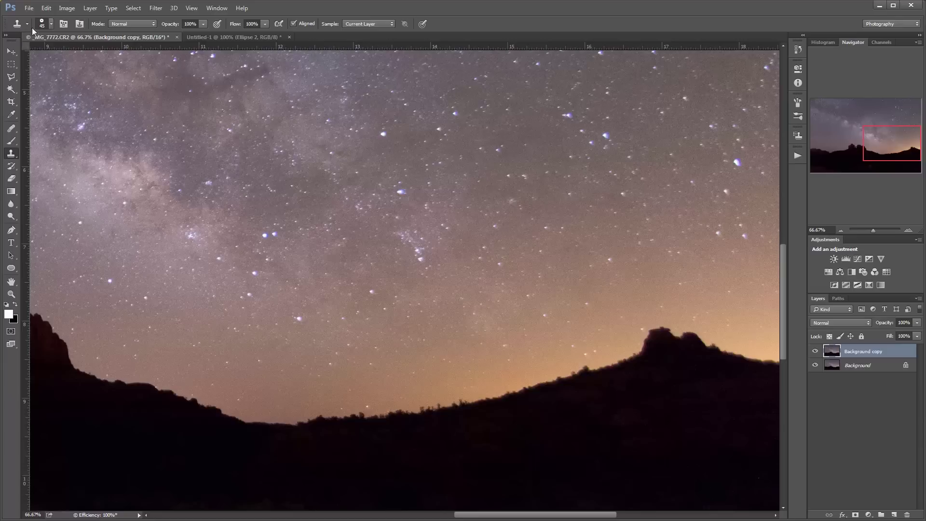
Step: Reduce the clone brush to 30 px and bring the upper-right stars into view
left_click(51, 24)
left_click_drag(65, 54, 65, 54)
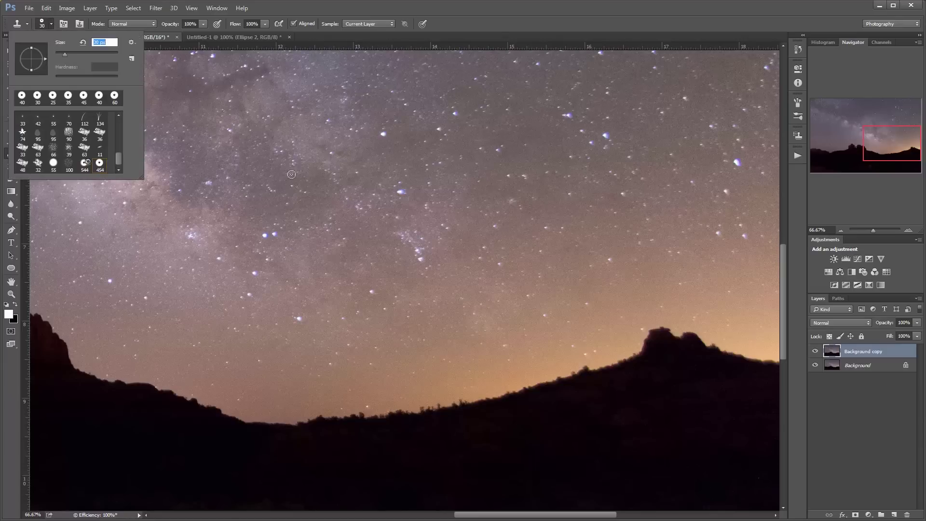
left_click(310, 321)
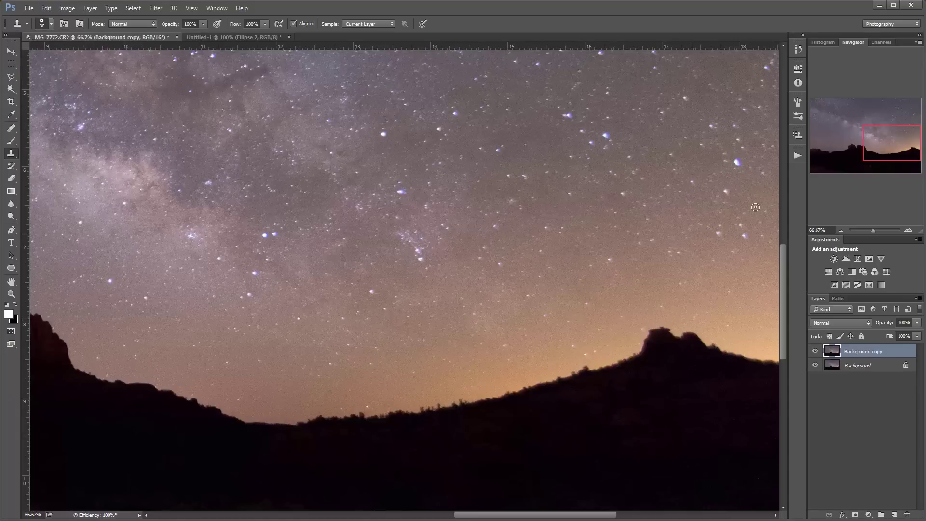
left_click_drag(873, 145, 879, 119)
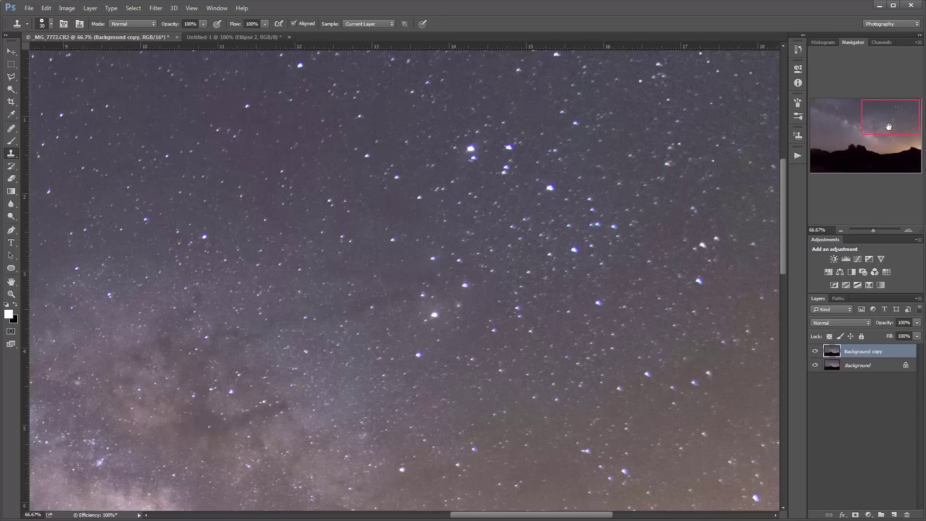
left_click_drag(887, 126, 890, 125)
Step: Enlarge the brush and clone over the bright and smeared stars in the upper-right sky
key("bracketright")
left_click(680, 291)
left_click(684, 256)
left_click(531, 198)
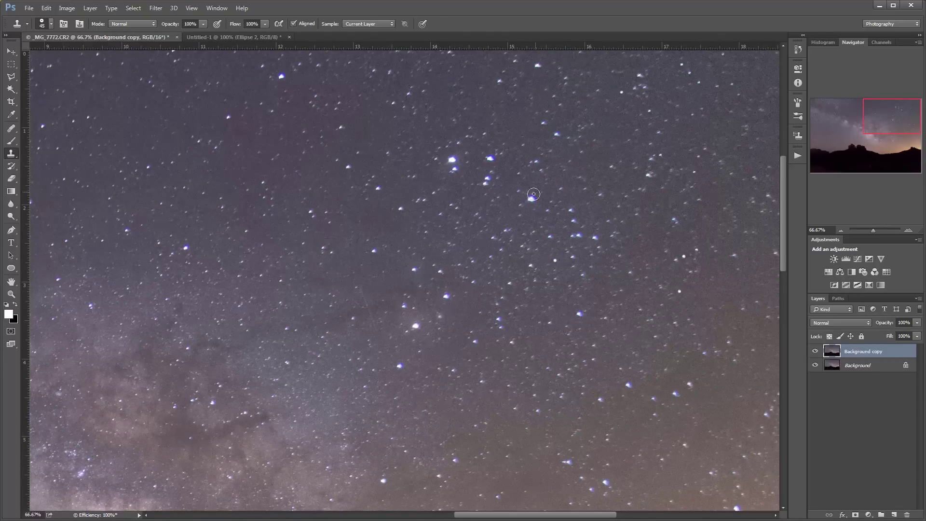
left_click(556, 260)
left_click_drag(577, 235, 595, 238)
left_click(579, 314)
left_click(446, 296)
Step: Resize the clone brush between 45 and 60 px while scrolling around the sky
key("bracketright")
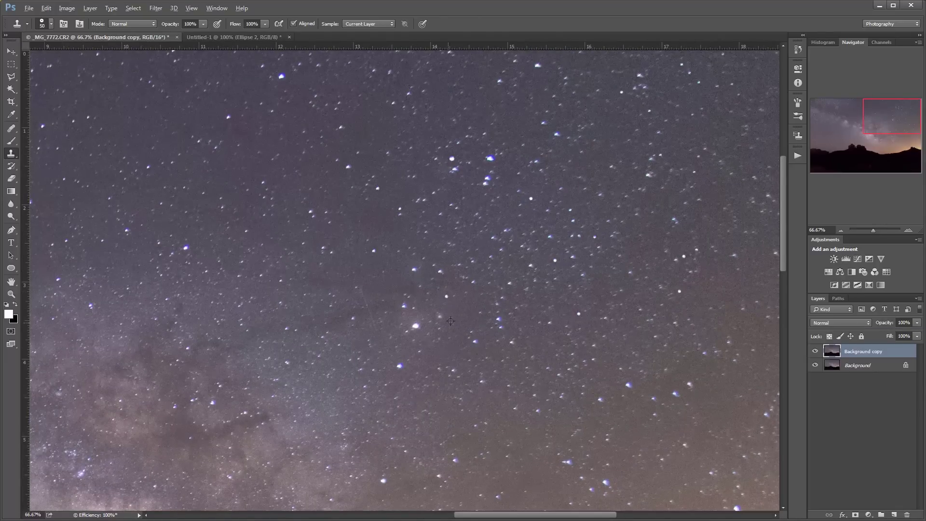
scroll(582, 261, "down", 3)
scroll(583, 262, "right", 2)
key("bracketleft")
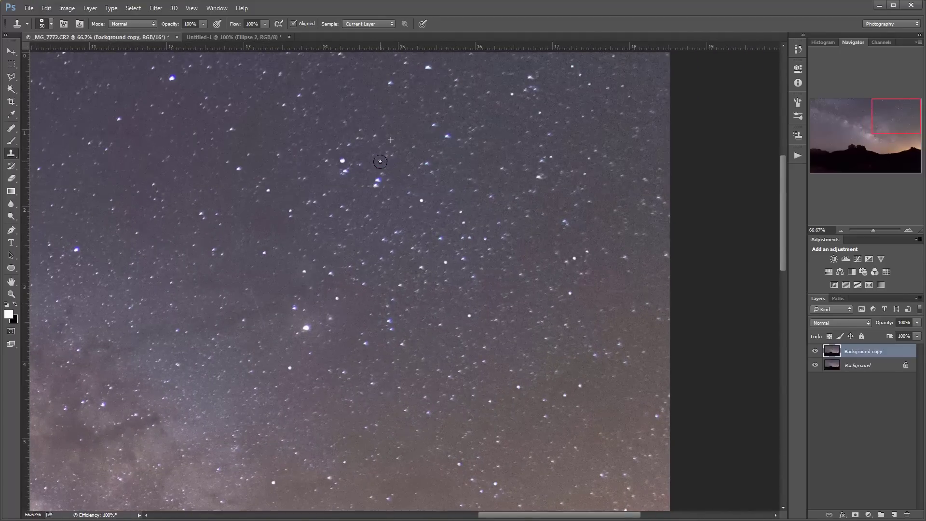
scroll(381, 162, "up", 3)
scroll(475, 318, "left", 2)
key("bracketright")
key("bracketright")
scroll(555, 328, "down", 3)
scroll(543, 271, "left", 1)
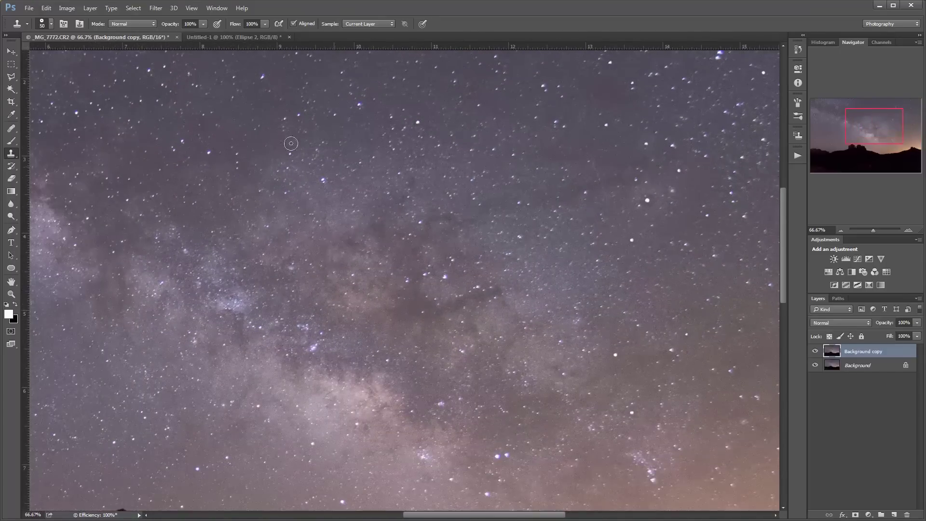
Step: Pan from the rock formations to the sky, shrink the brush to 35 px and zoom to 100%
left_click_drag(351, 279, 391, 145)
mouse_move(538, 323)
left_mouse_down()
mouse_move(91, 144)
mouse_move(78, 434)
mouse_move(627, 193)
mouse_move(864, 53)
mouse_move(845, 111)
mouse_move(579, 159)
mouse_move(332, 254)
mouse_move(285, 362)
left_mouse_up()
key("[")
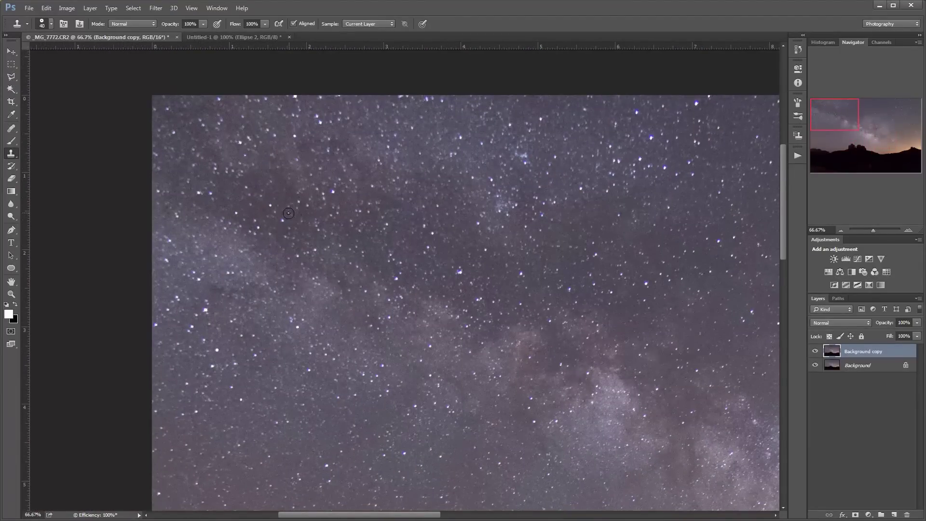
mouse_move(289, 212)
left_mouse_down()
mouse_move(208, 43)
mouse_move(159, 29)
left_mouse_up()
key("ctrl+1")
key("[")
left_click_drag(241, 73, 530, 357)
Step: Pan across the whole star field at 100% to inspect the cloned stars
left_click_drag(207, 68, 328, 193)
left_click_drag(673, 181, 585, 68)
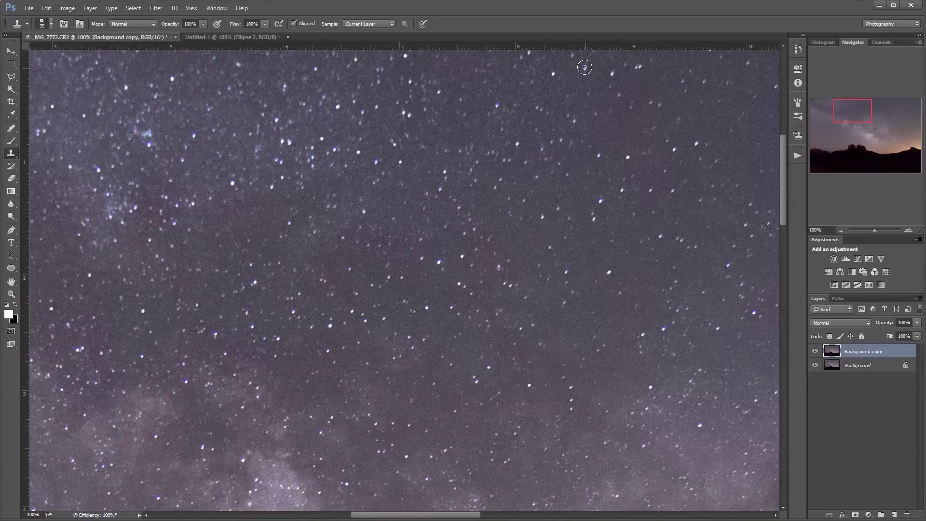
left_click_drag(700, 313, 579, 169)
left_click_drag(699, 338, 578, 193)
left_click_drag(627, 434, 508, 330)
left_click_drag(617, 234, 498, 317)
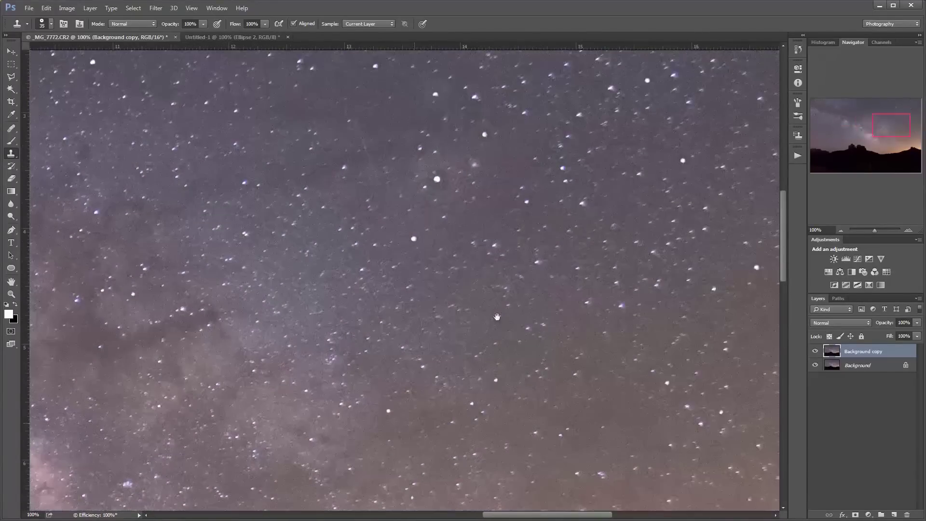
left_click_drag(636, 183, 580, 274)
left_click_drag(743, 62, 556, 150)
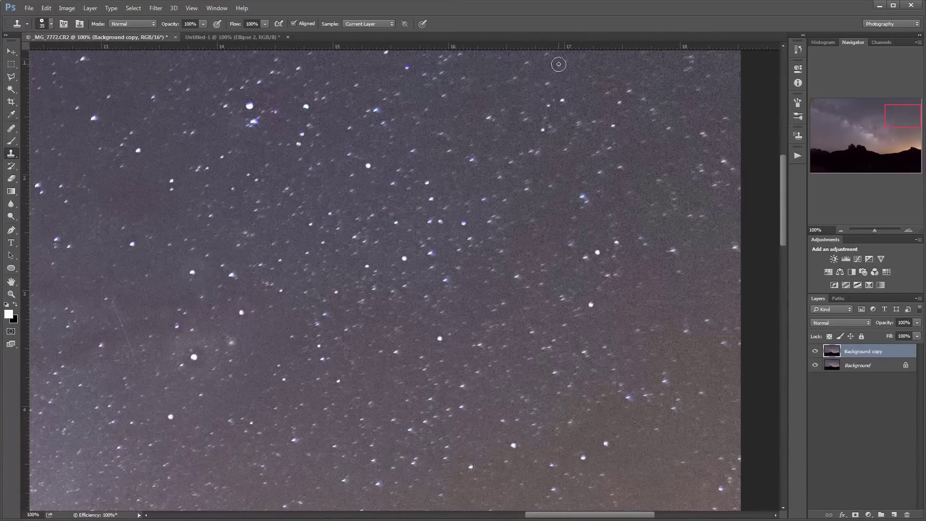
left_click_drag(724, 164, 129, 347)
left_click_drag(144, 145, 114, 338)
left_click_drag(120, 192, 132, 322)
left_click_drag(106, 48, 502, 238)
mouse_move(471, 87)
left_mouse_down()
mouse_move(423, 261)
mouse_move(376, 77)
mouse_move(395, 270)
mouse_move(338, 434)
left_mouse_up()
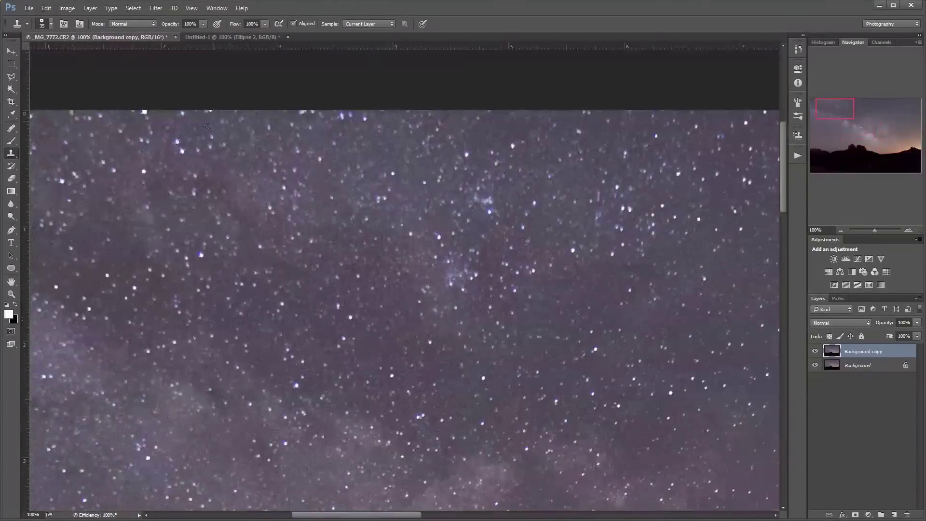
left_click_drag(72, 337, 191, 258)
Step: Zoom out to 25% so the whole photo with the rocks shows
left_click(842, 231)
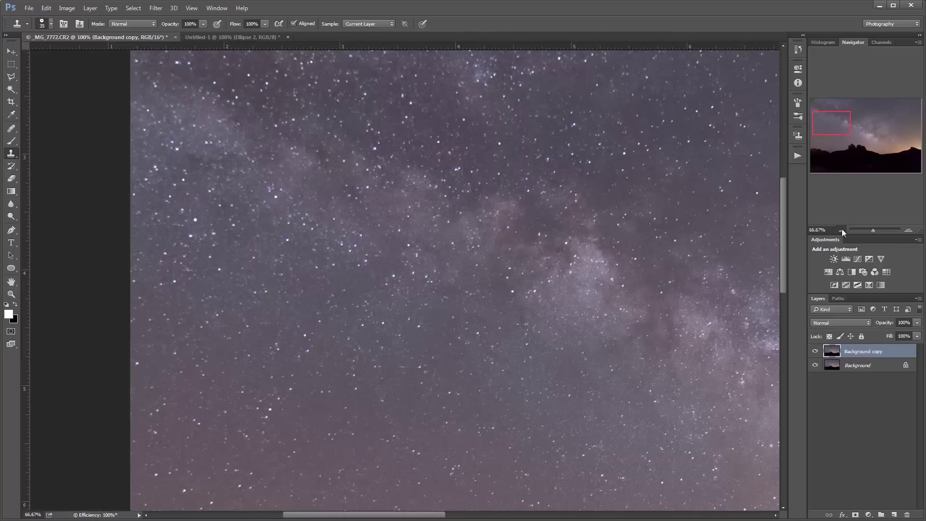
left_click(841, 230)
left_click(842, 231)
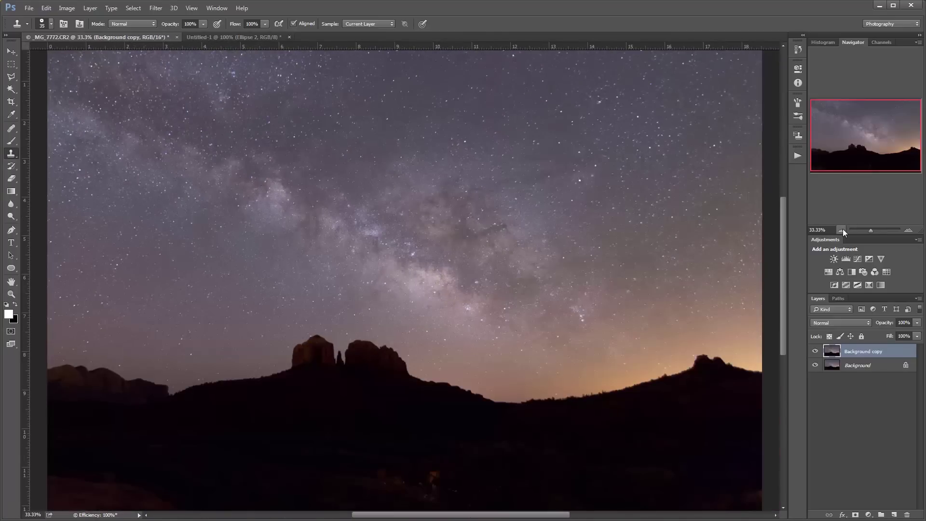
left_click(843, 230)
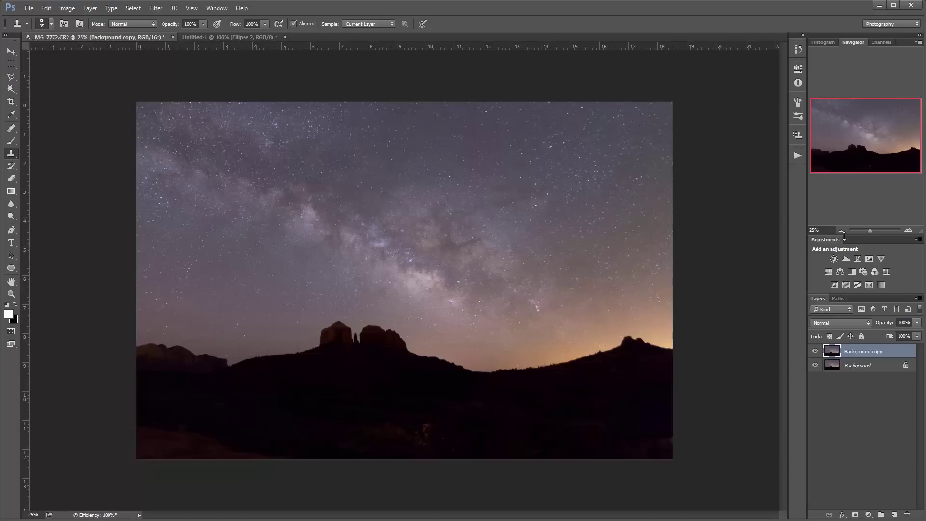
Step: Toggle Background copy's visibility to compare before and after, leaving it visible
left_click(815, 353)
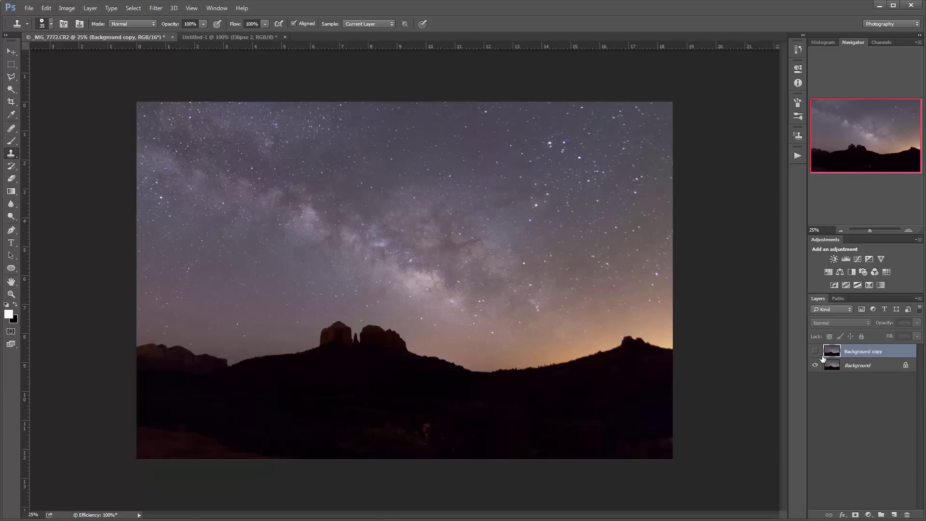
left_click(816, 353)
left_click(815, 354)
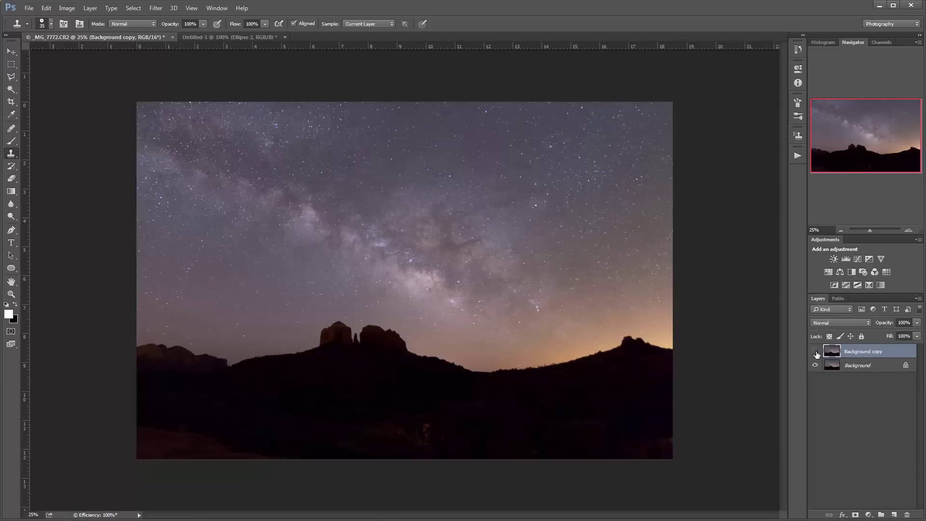
left_click(816, 353)
left_click(815, 354)
left_click(815, 353)
left_click(815, 354)
left_click(815, 353)
left_click(815, 353)
Step: Zoom in to 50% and move the view up to the Milky Way
left_click(908, 232)
left_click(908, 232)
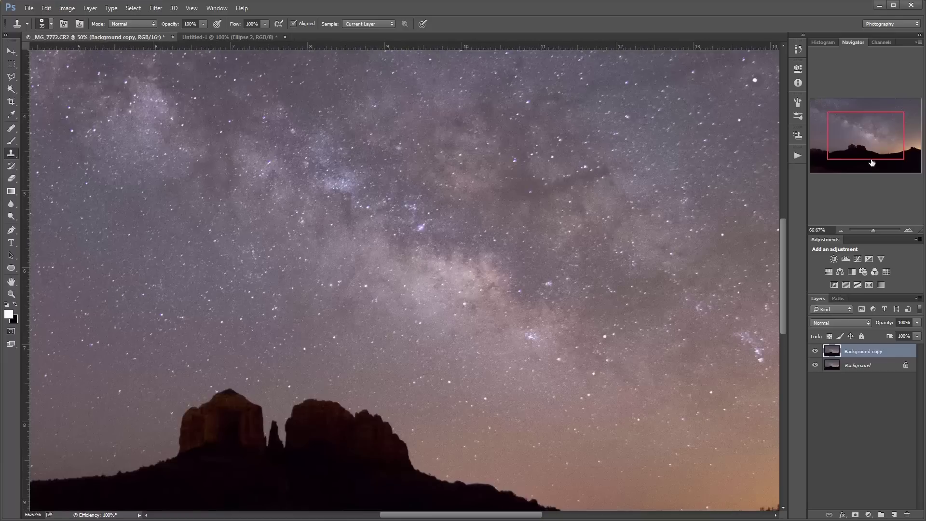
left_click_drag(871, 162, 870, 141)
Step: Zoom to 100% on the sky and open Blending Options for Background copy
key("ctrl+plus")
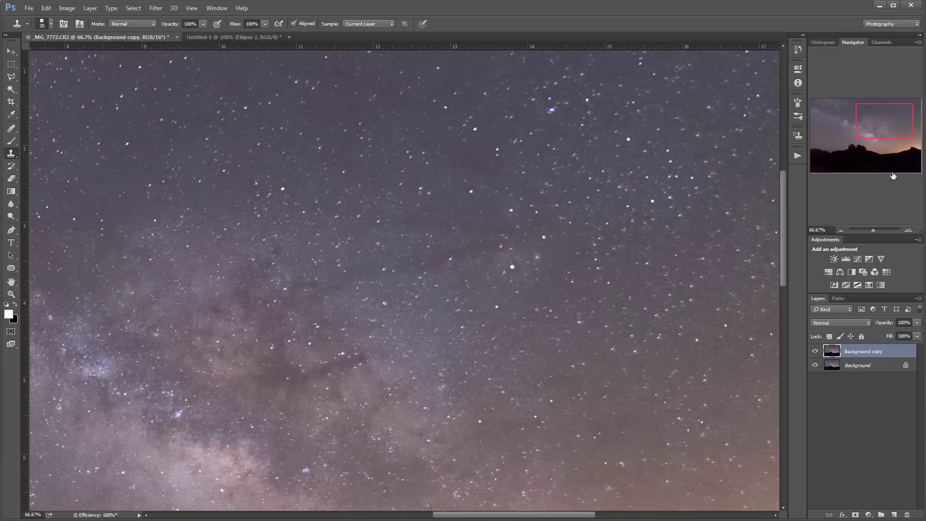
left_click(907, 231)
left_click_drag(886, 139, 892, 145)
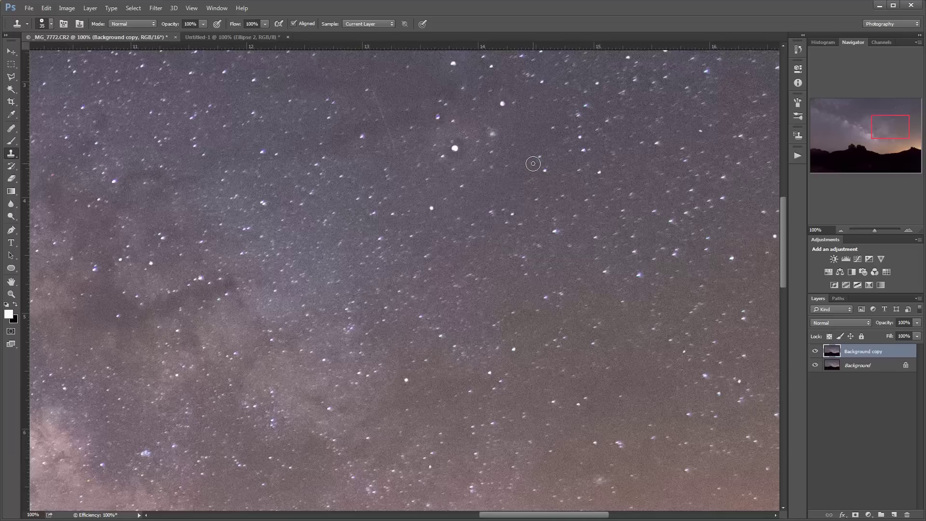
double_click(836, 354)
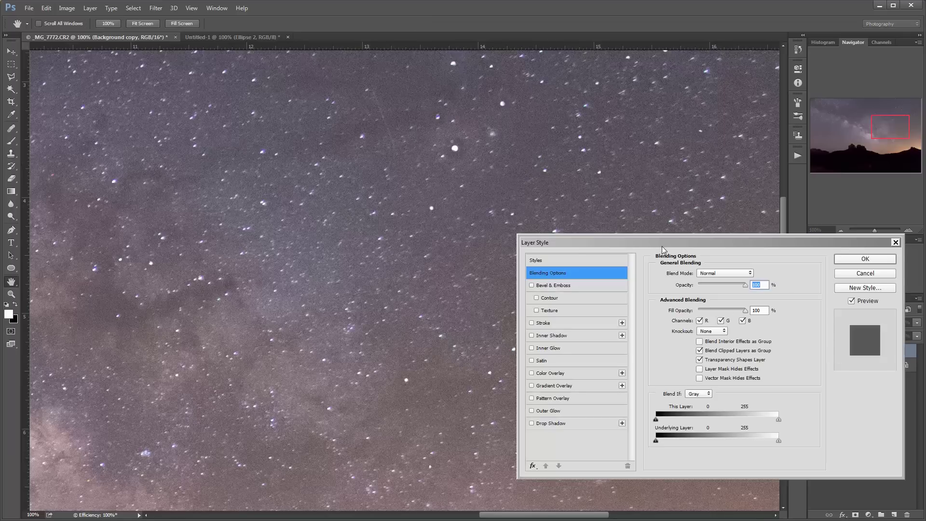
left_click_drag(671, 243, 677, 255)
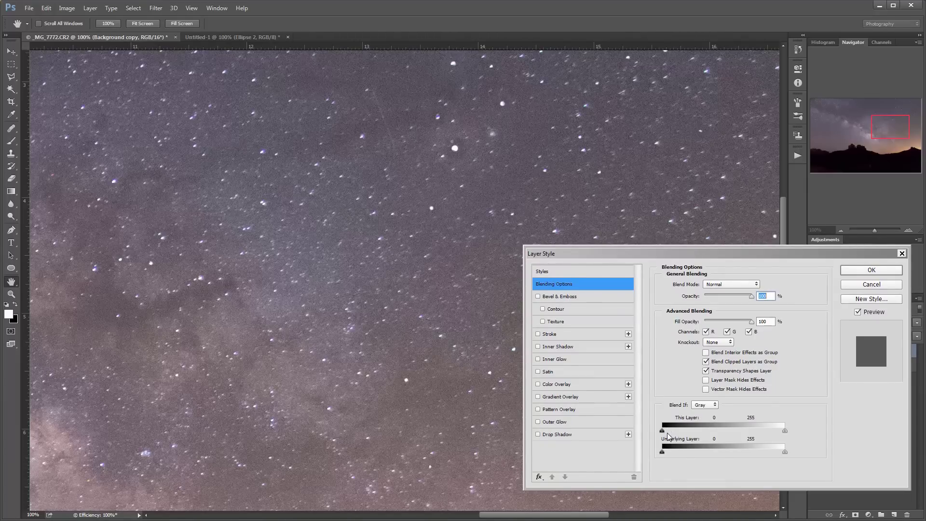
Step: Split This Layer's black Blend If slider to 0/87, keep Underlying Layer at 0, and apply
key("alt")
left_click_drag(668, 435, 698, 441)
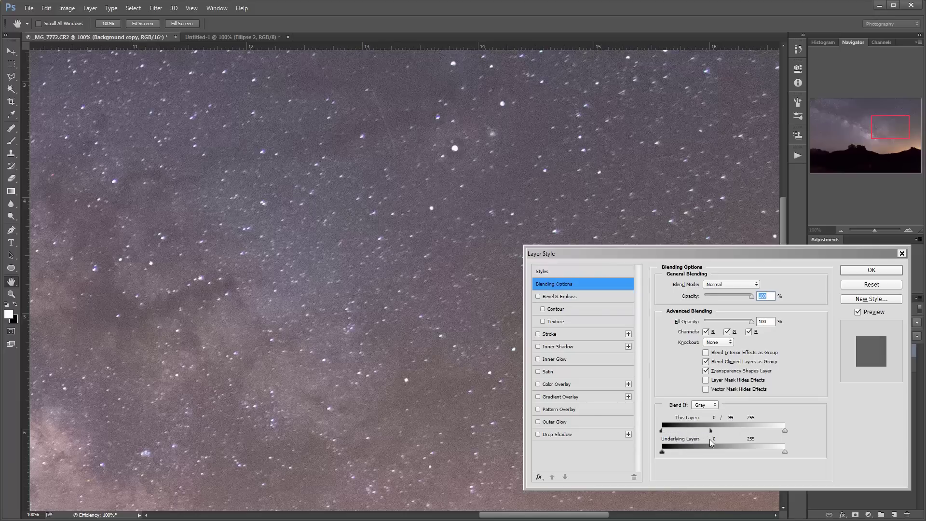
left_click_drag(710, 439, 713, 430)
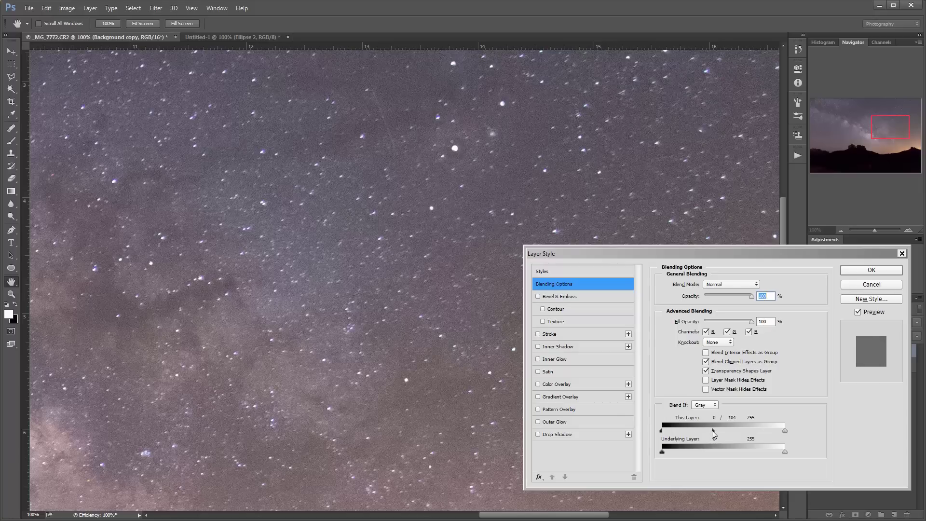
left_click(860, 313)
left_click_drag(713, 430, 704, 427)
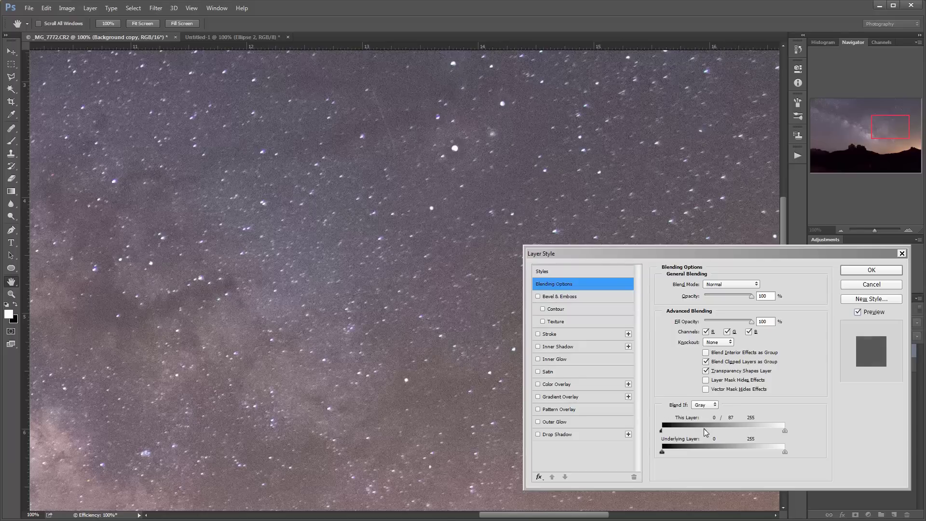
left_click_drag(663, 452, 670, 453)
left_click_drag(696, 455, 641, 451)
left_click(867, 271)
key("s")
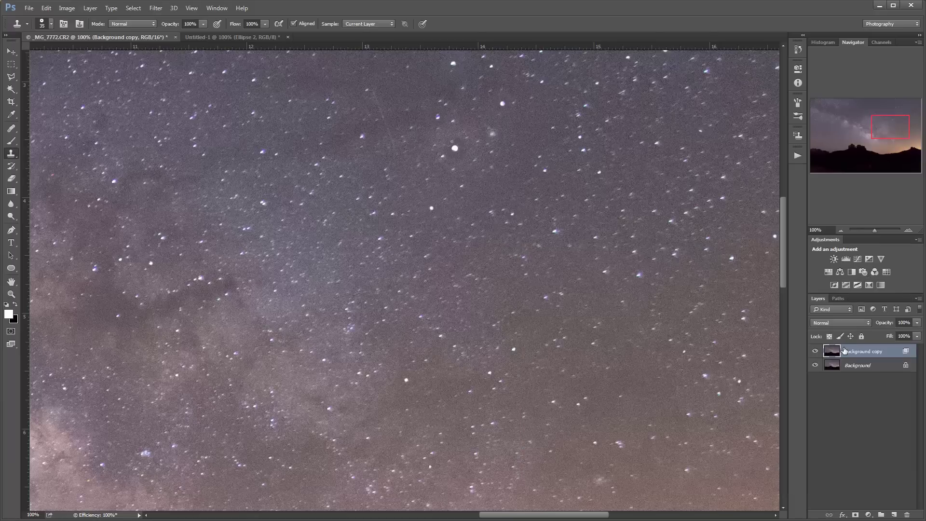
Step: Add a white layer mask to the Background copy and ready a soft round 26 px brush at 10% opacity
left_click(856, 515)
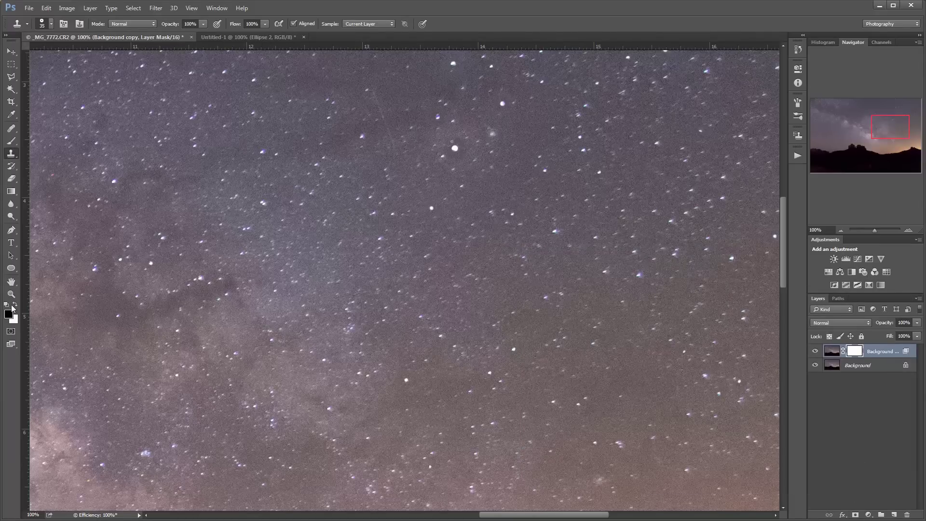
left_click(11, 141)
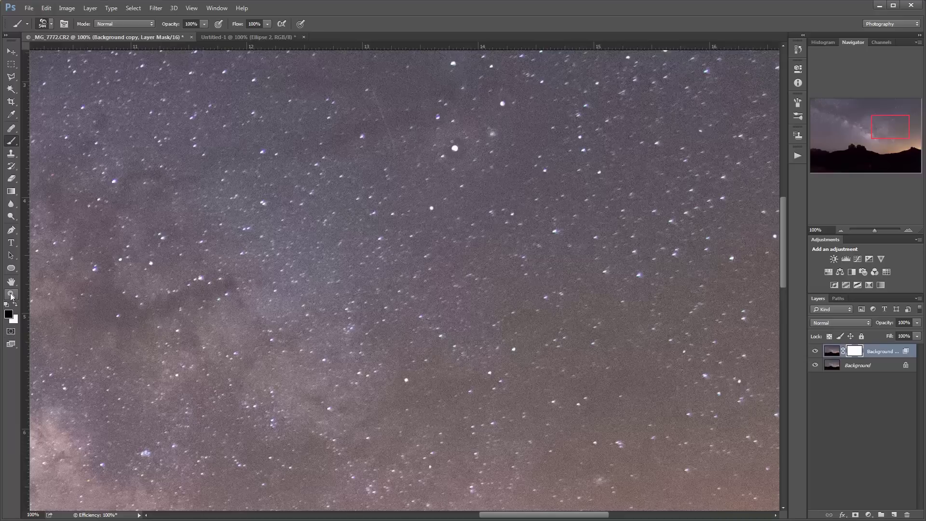
left_click(51, 24)
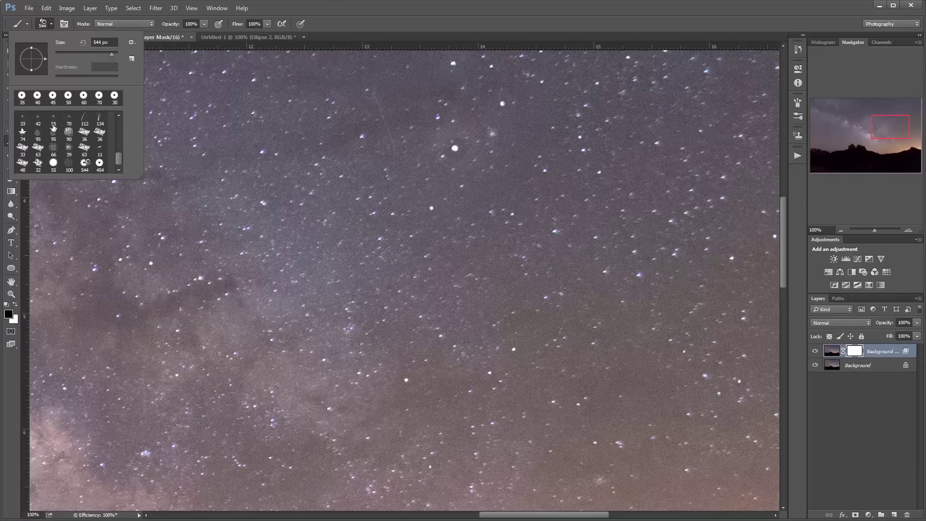
left_click_drag(119, 163, 118, 126)
left_click(22, 119)
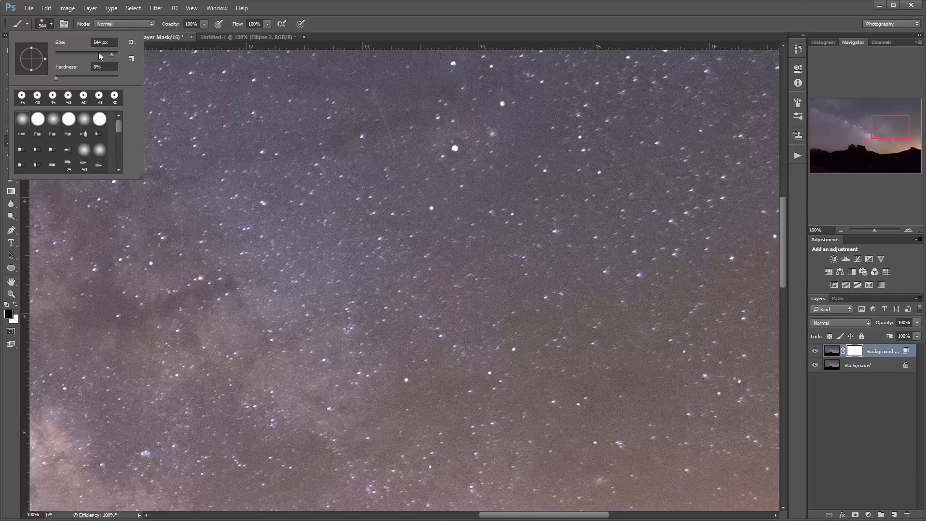
left_click_drag(101, 57, 62, 60)
left_click(205, 25)
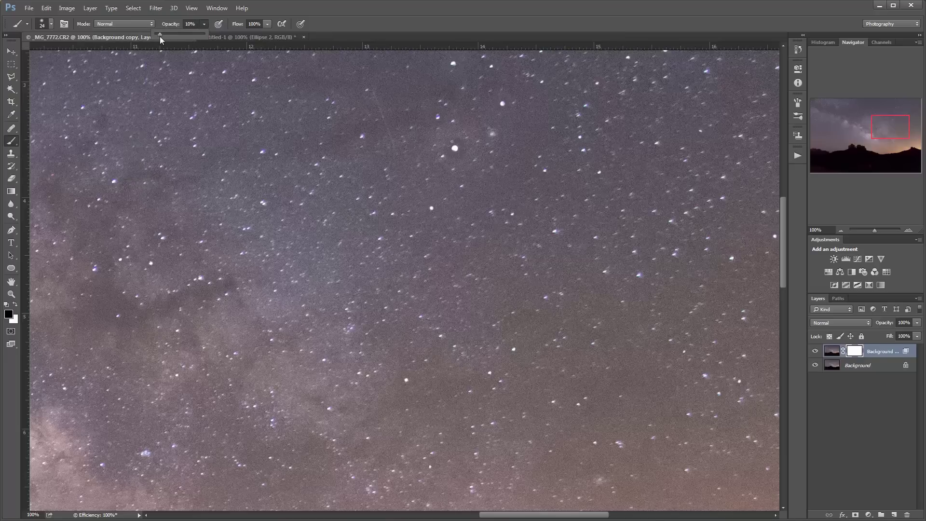
left_click_drag(160, 37, 160, 36)
left_click(465, 141)
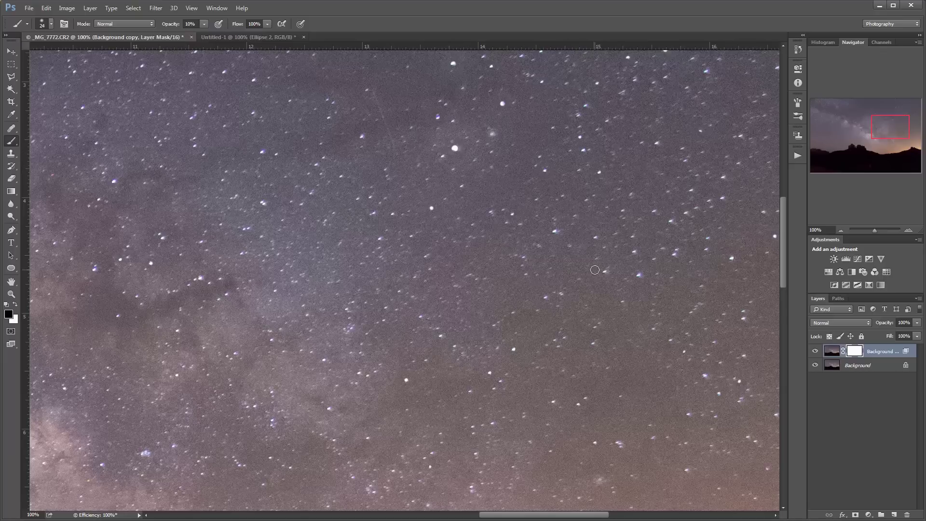
Step: Zoom out to 33.33% and hide the retouched copy to compare against the original sky
left_click(841, 229)
left_click(840, 230)
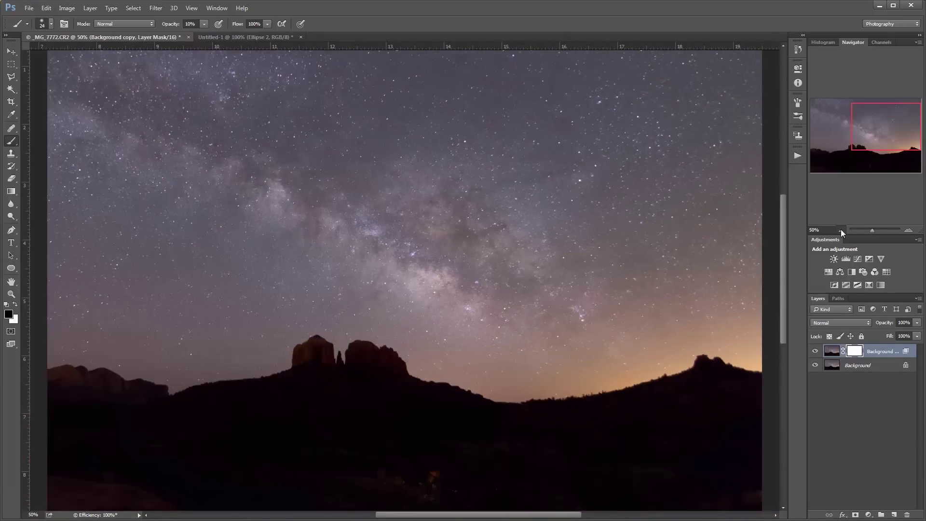
left_click(841, 230)
left_click(815, 351)
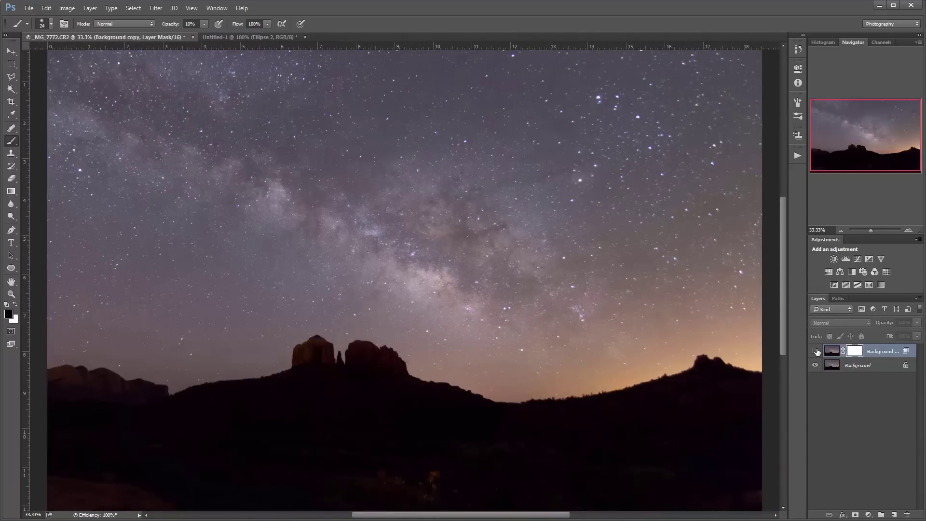